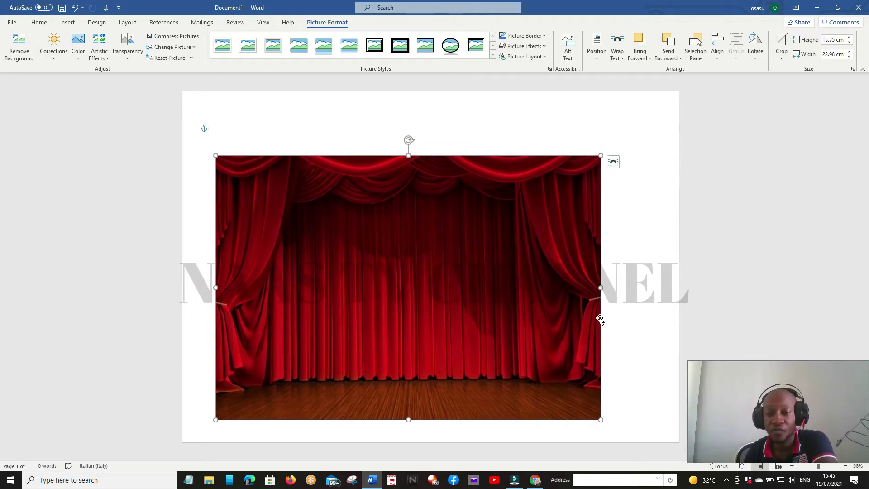
Enlarge the red curtain picture to about 16.7 cm high and 29.6 cm wide so it spans the full page width.
{"action": "left_click_drag", "start_coordinate": [601, 420], "coordinate": [624, 423]}
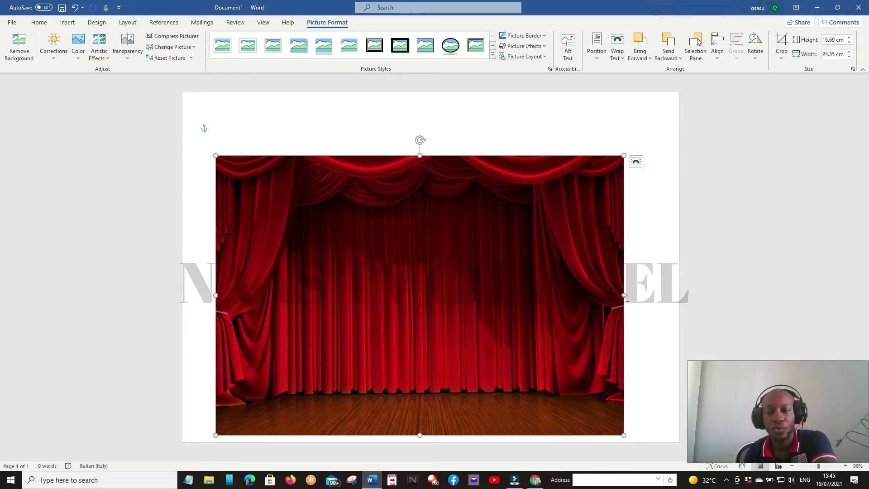
{"action": "left_click_drag", "start_coordinate": [625, 296], "coordinate": [679, 295]}
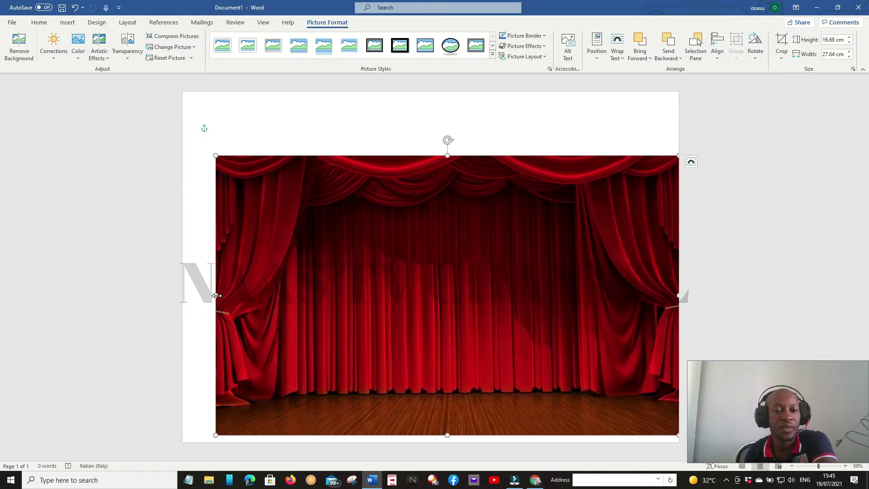
{"action": "left_click_drag", "start_coordinate": [216, 295], "coordinate": [184, 295]}
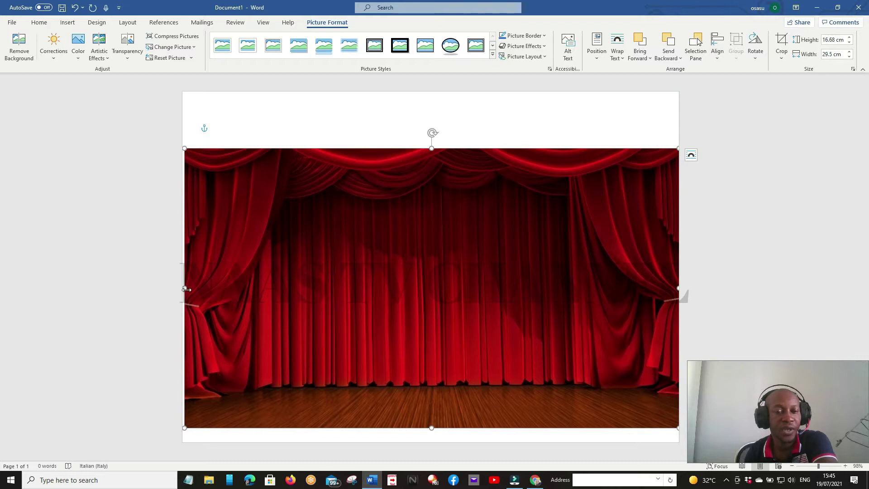
{"action": "left_click_drag", "start_coordinate": [186, 288], "coordinate": [183, 289]}
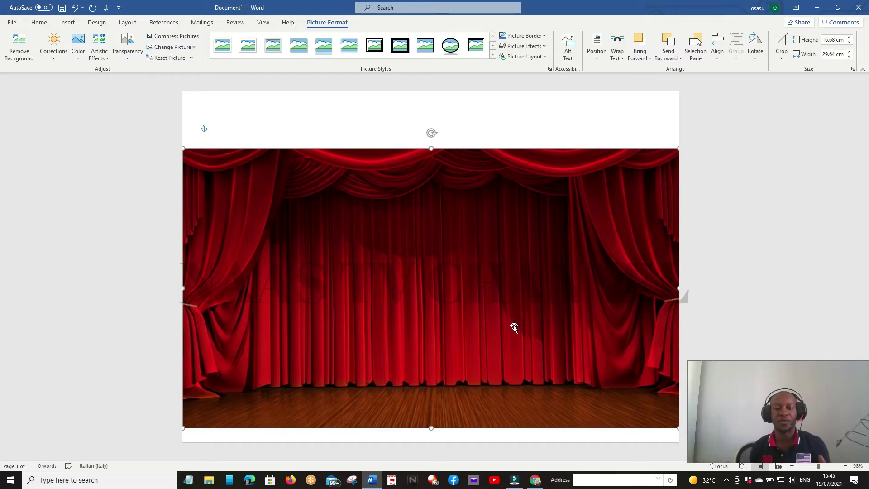
Insert the "frame screen" picture from the recent files on this device.
{"action": "left_click", "coordinate": [320, 108]}
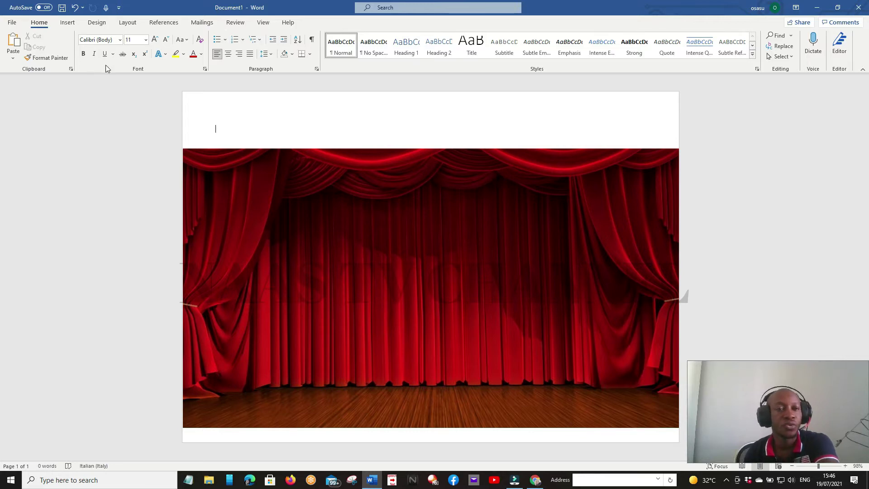
{"action": "left_click", "coordinate": [68, 23]}
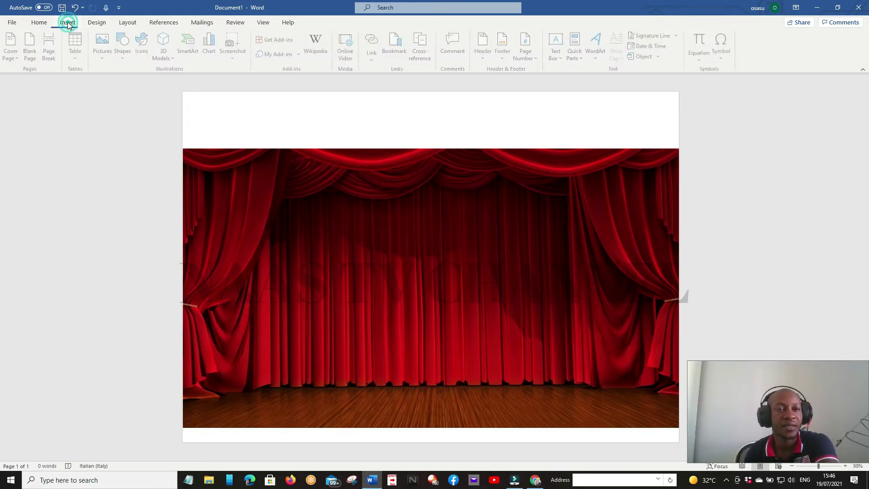
{"action": "left_click", "coordinate": [104, 47]}
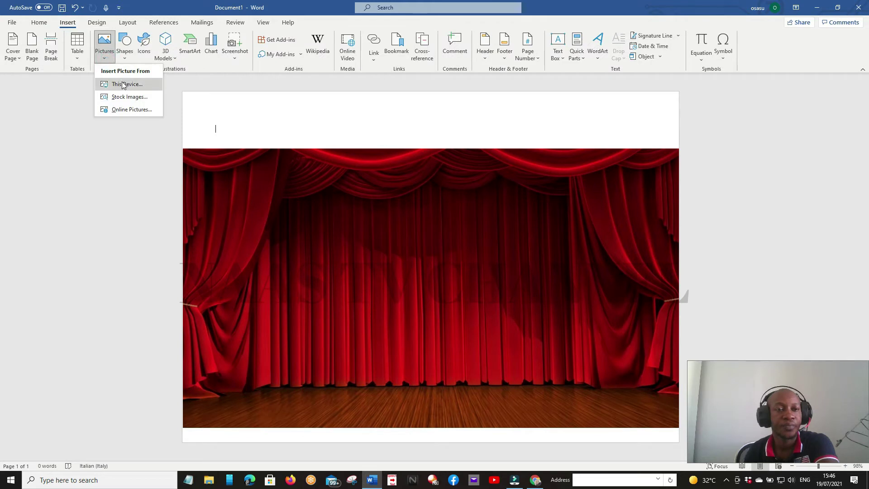
{"action": "left_click", "coordinate": [124, 84]}
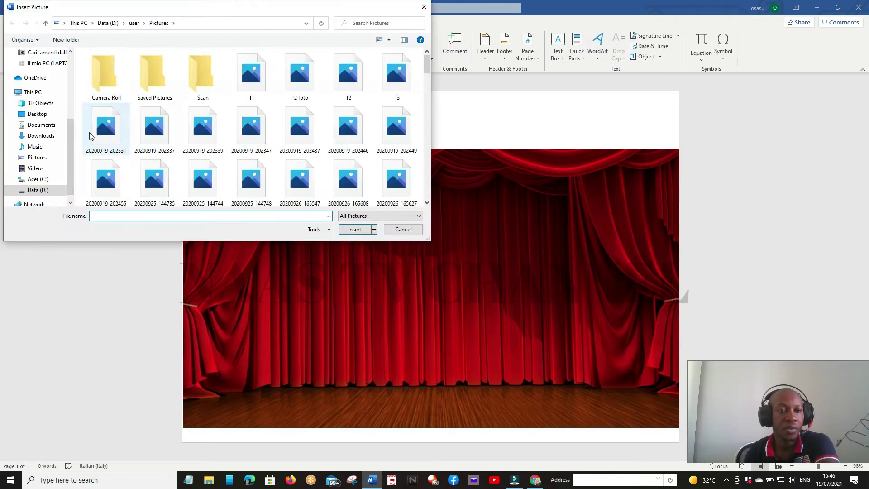
{"action": "left_click_drag", "start_coordinate": [70, 132], "coordinate": [71, 67]}
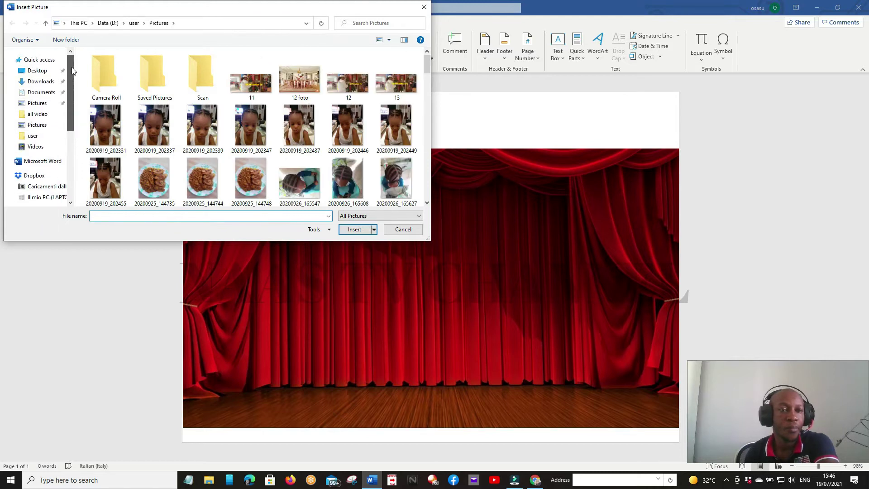
{"action": "left_click", "coordinate": [54, 62]}
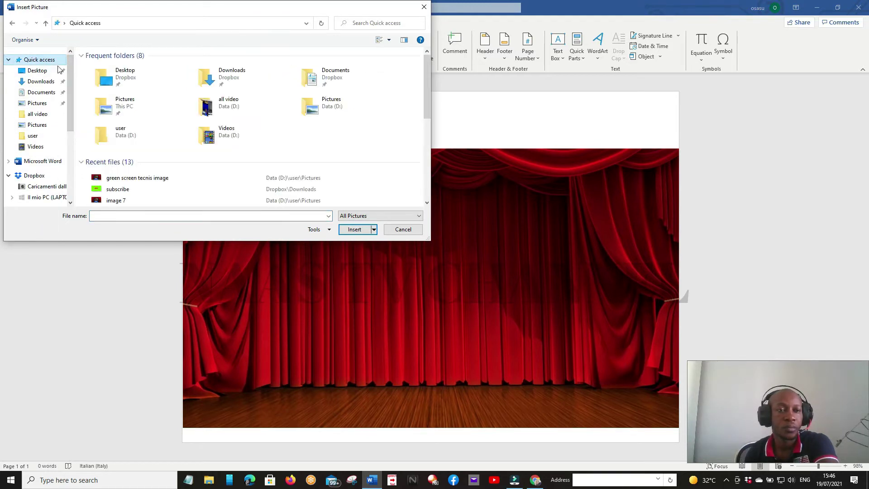
{"action": "scroll", "coordinate": [131, 145], "scroll_direction": "down", "scroll_amount": 5}
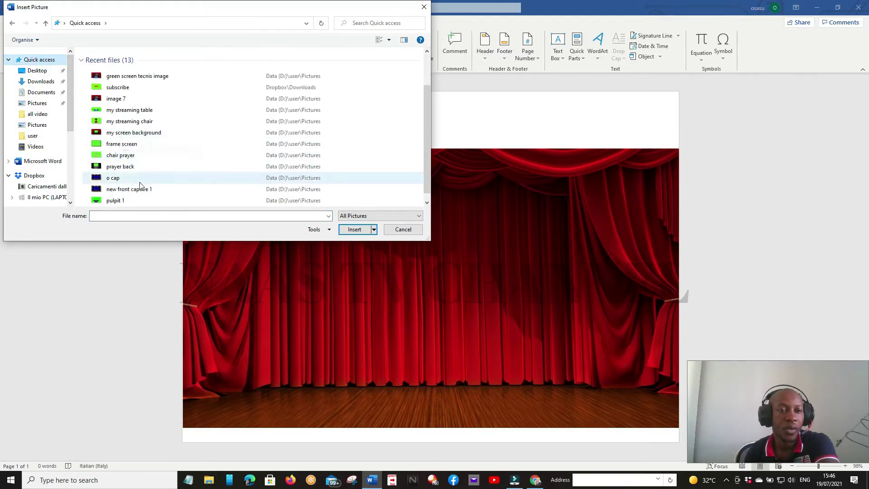
{"action": "left_click", "coordinate": [117, 146]}
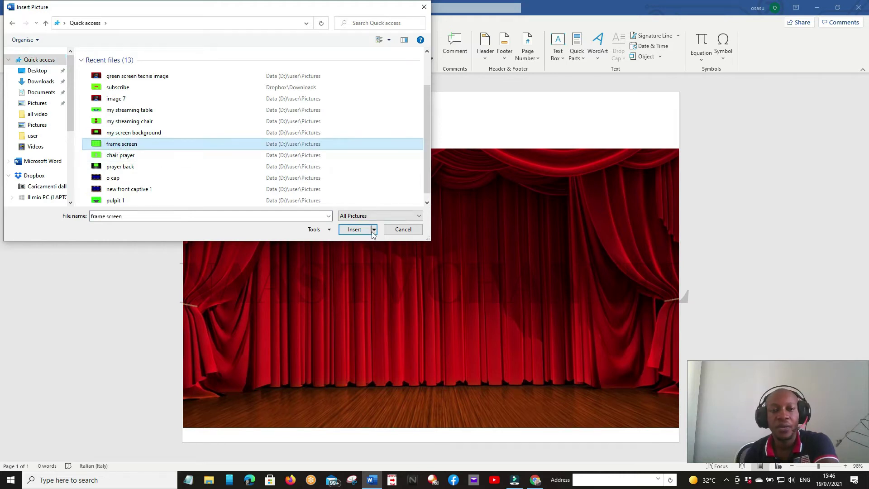
{"action": "left_click", "coordinate": [355, 231]}
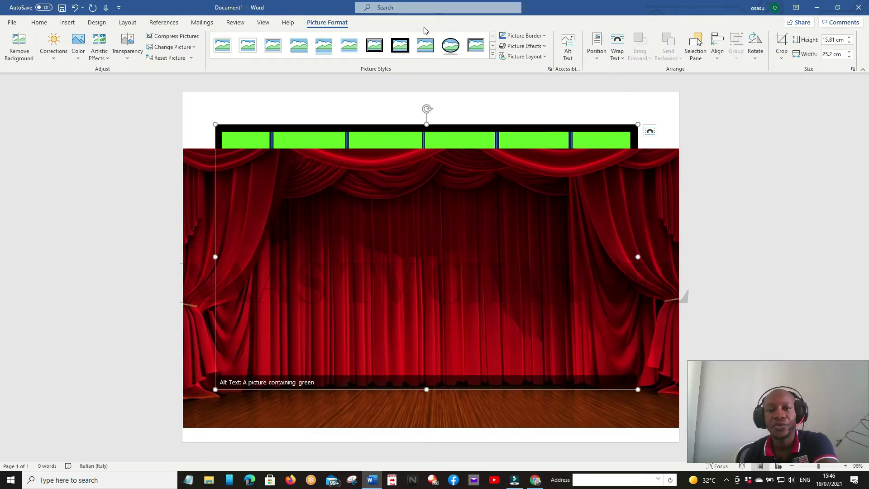
Set the green frame picture's wrapping to In Front of Text and shrink it to about 10.3 by 16.4 cm over the curtain.
{"action": "left_click", "coordinate": [617, 52]}
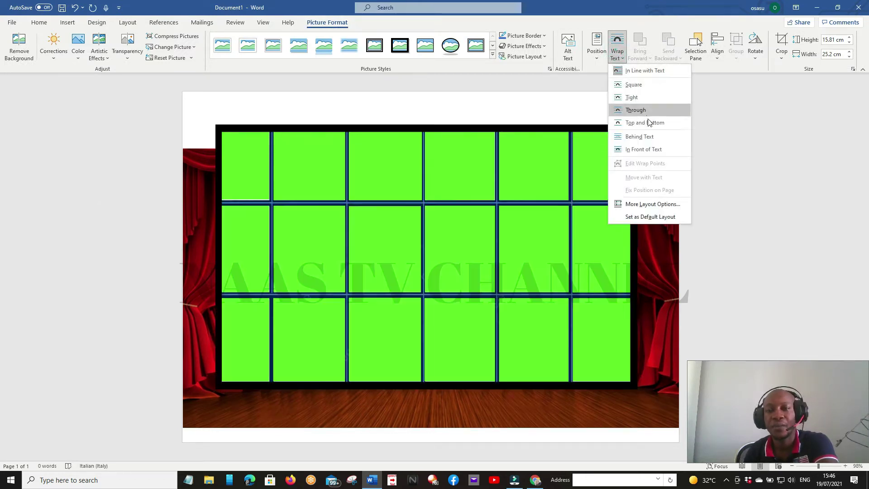
{"action": "left_click", "coordinate": [638, 150]}
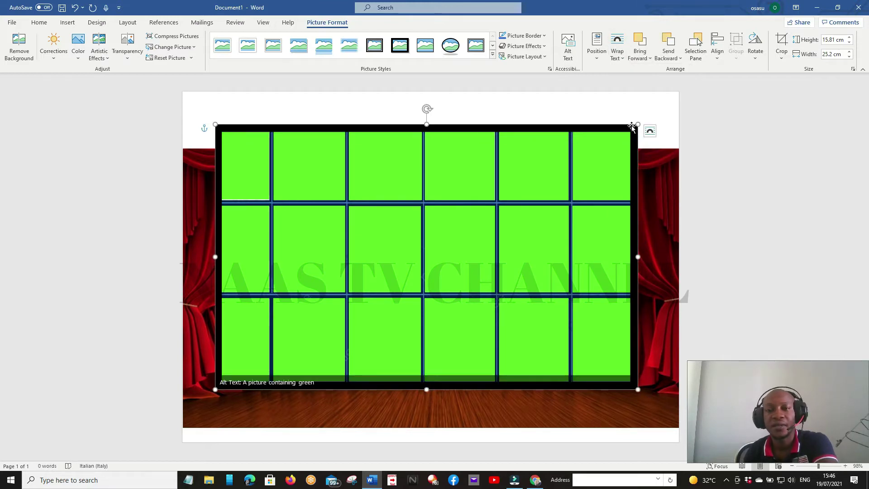
{"action": "left_click_drag", "start_coordinate": [640, 124], "coordinate": [490, 217]}
{"action": "left_click_drag", "start_coordinate": [374, 289], "coordinate": [436, 277]}
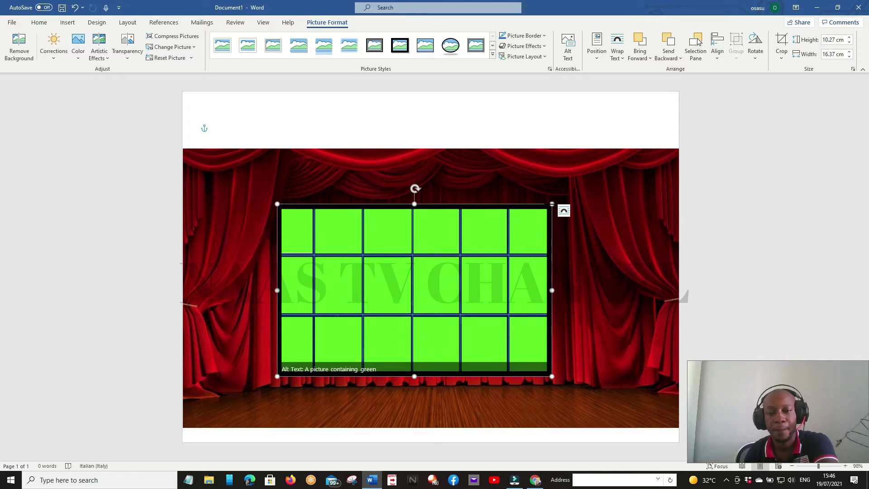
Shrink the green frame picture to about 8 cm high and 12.8 cm wide and centre it on the curtain backdrop.
{"action": "left_click_drag", "start_coordinate": [552, 204], "coordinate": [502, 236]}
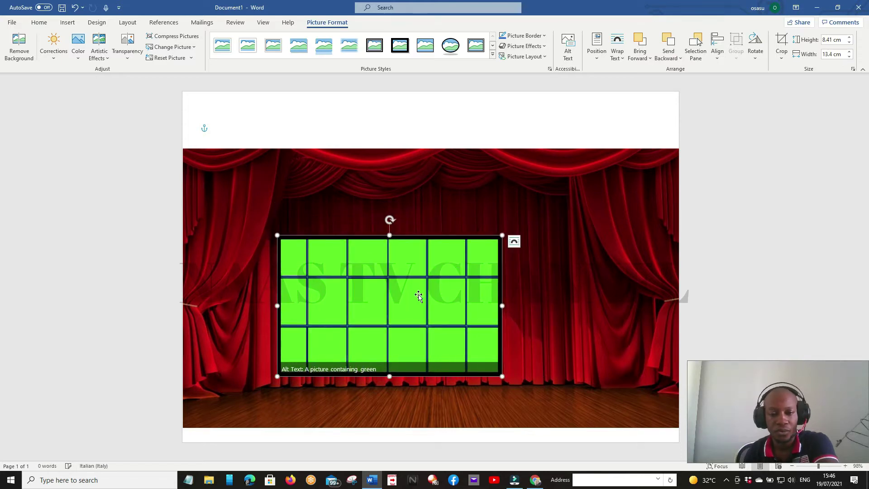
{"action": "left_click_drag", "start_coordinate": [418, 296], "coordinate": [417, 261]}
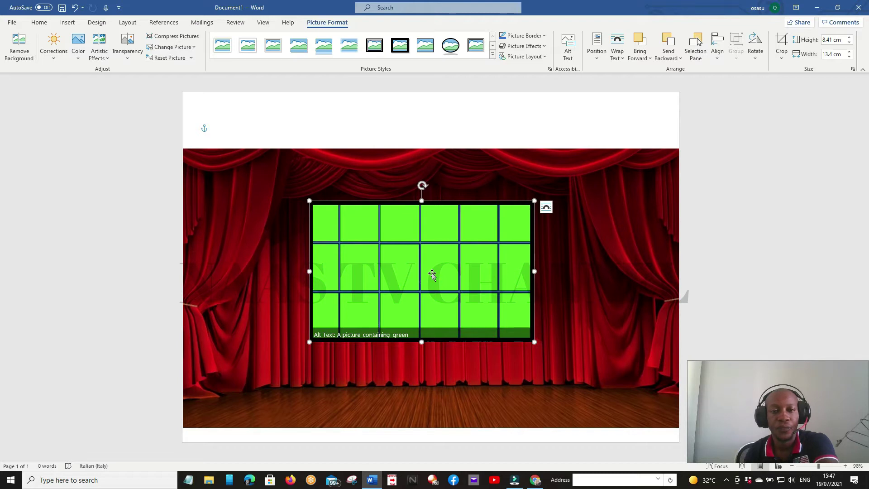
{"action": "left_click_drag", "start_coordinate": [432, 272], "coordinate": [431, 275]}
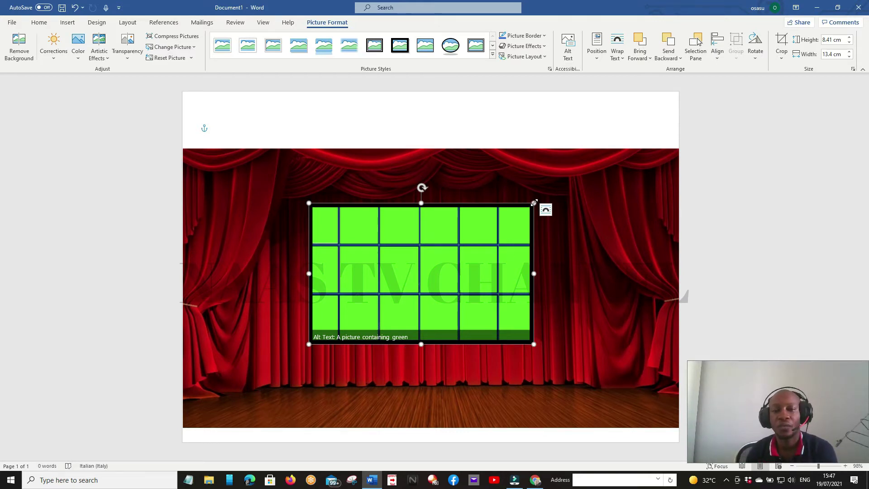
{"action": "left_click_drag", "start_coordinate": [534, 203], "coordinate": [524, 207]}
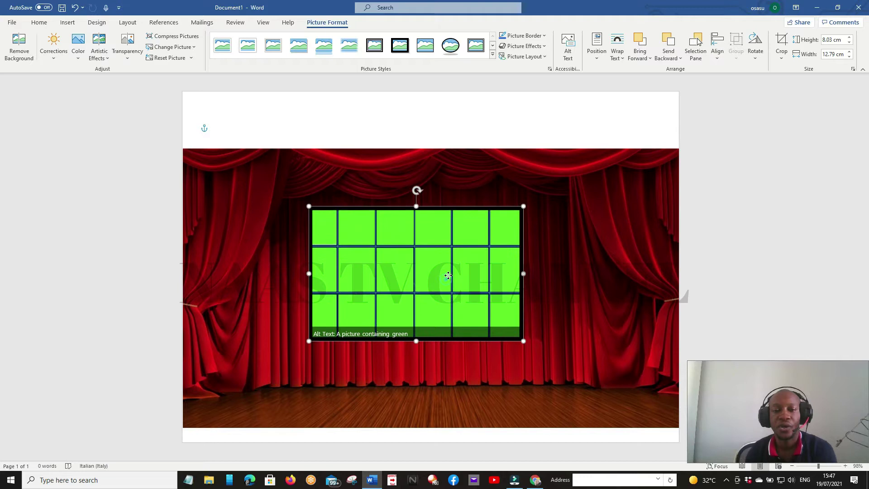
{"action": "left_click_drag", "start_coordinate": [447, 275], "coordinate": [451, 272]}
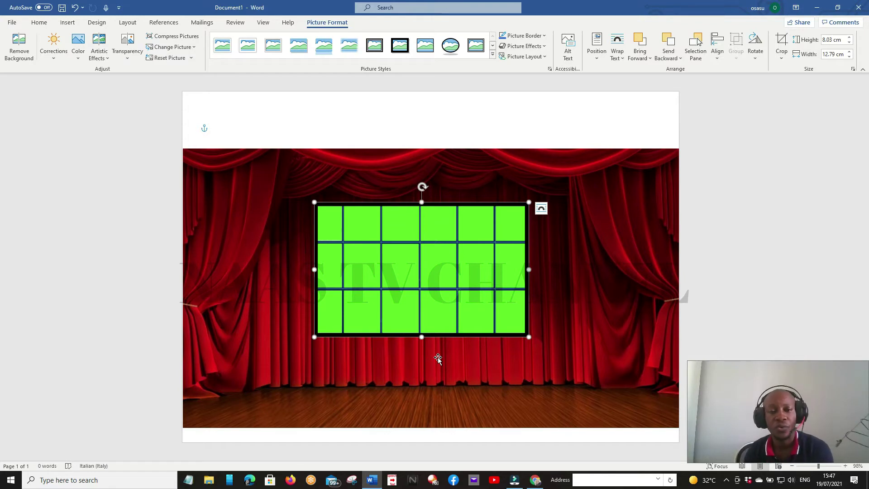
Insert the "my streaming chair" picture from the recent files on this device.
{"action": "left_click", "coordinate": [272, 139]}
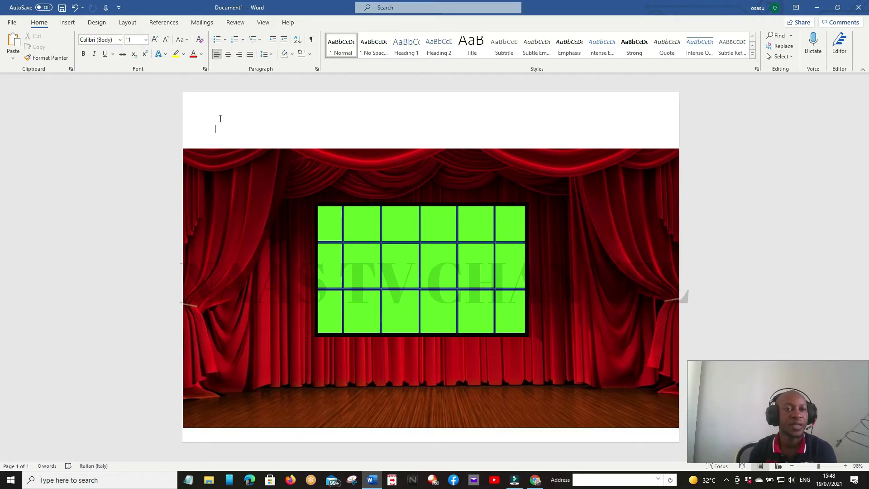
{"action": "left_click", "coordinate": [66, 24]}
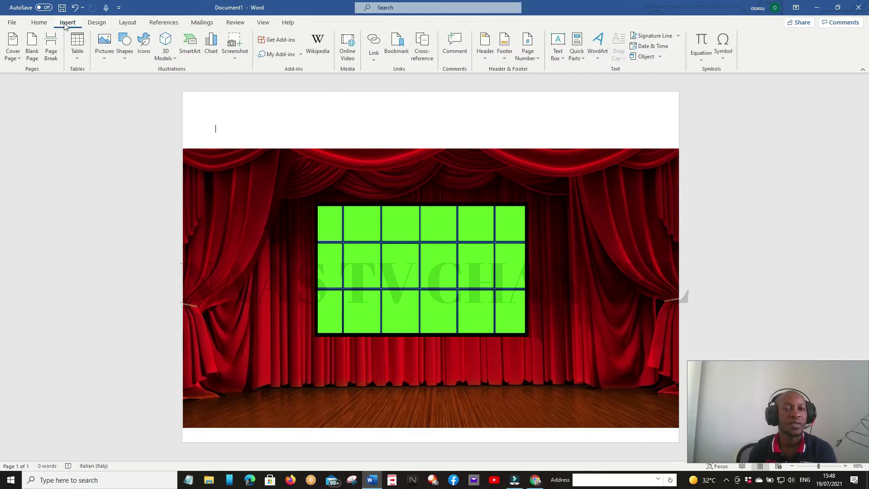
{"action": "left_click", "coordinate": [106, 57]}
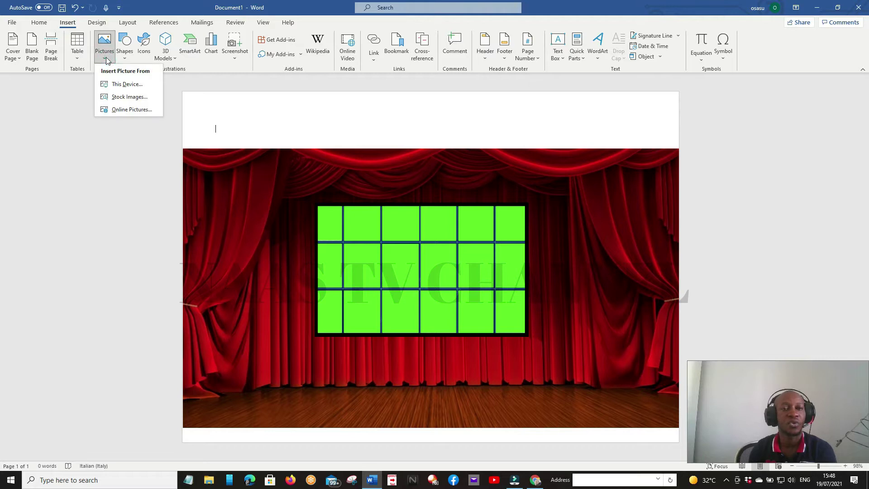
{"action": "left_click", "coordinate": [127, 86]}
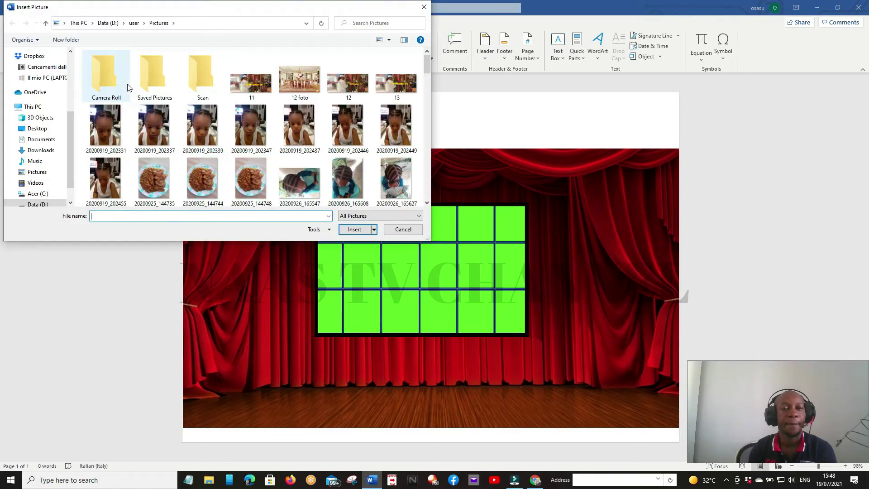
{"action": "scroll", "coordinate": [71, 119], "scroll_direction": "up", "scroll_amount": 4}
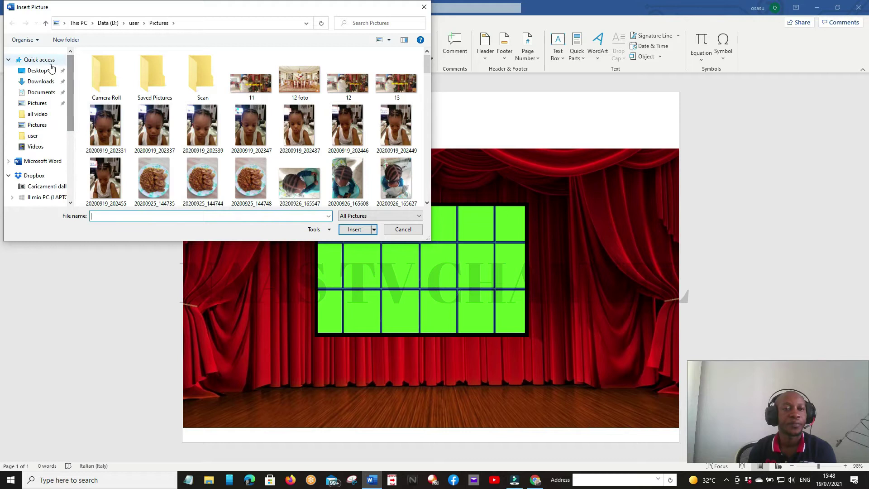
{"action": "left_click", "coordinate": [40, 60]}
{"action": "scroll", "coordinate": [127, 136], "scroll_direction": "down", "scroll_amount": 3}
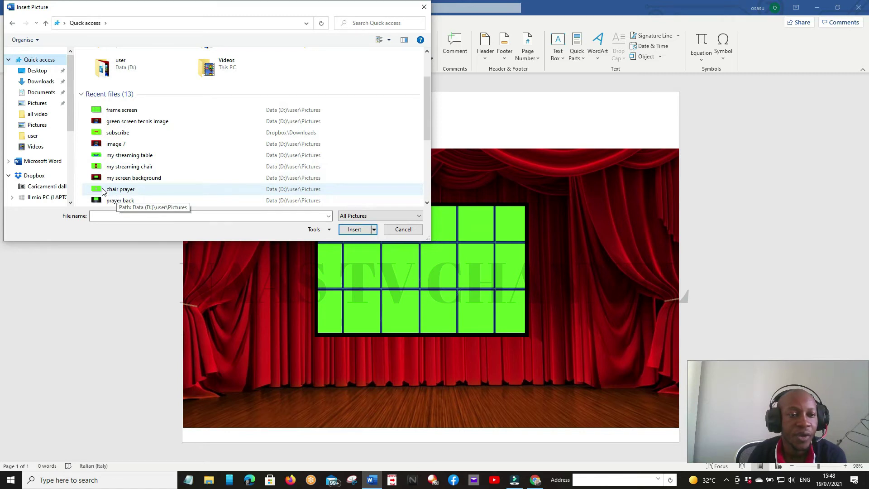
{"action": "left_click", "coordinate": [117, 168]}
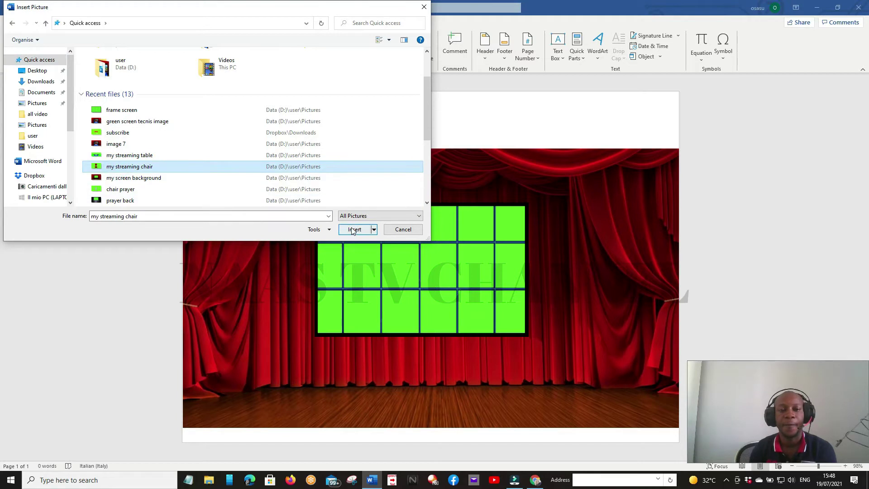
{"action": "left_click", "coordinate": [353, 230]}
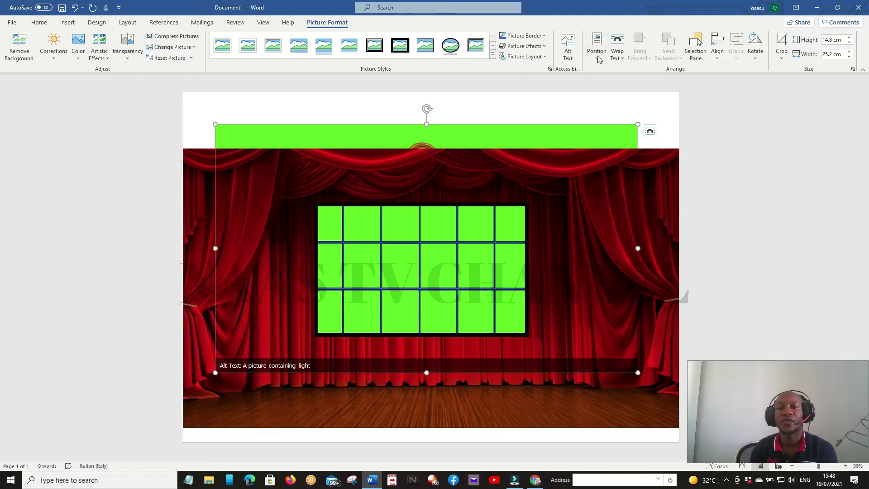
Set the chair picture's wrapping to In Front of Text and move it down over the curtain and stage floor.
{"action": "left_click", "coordinate": [617, 47]}
{"action": "left_click", "coordinate": [652, 149]}
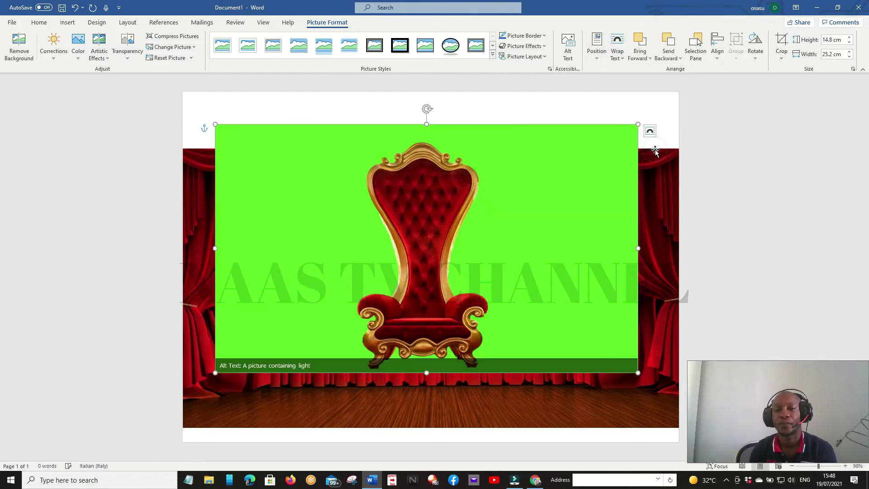
{"action": "left_click_drag", "start_coordinate": [547, 221], "coordinate": [559, 254]}
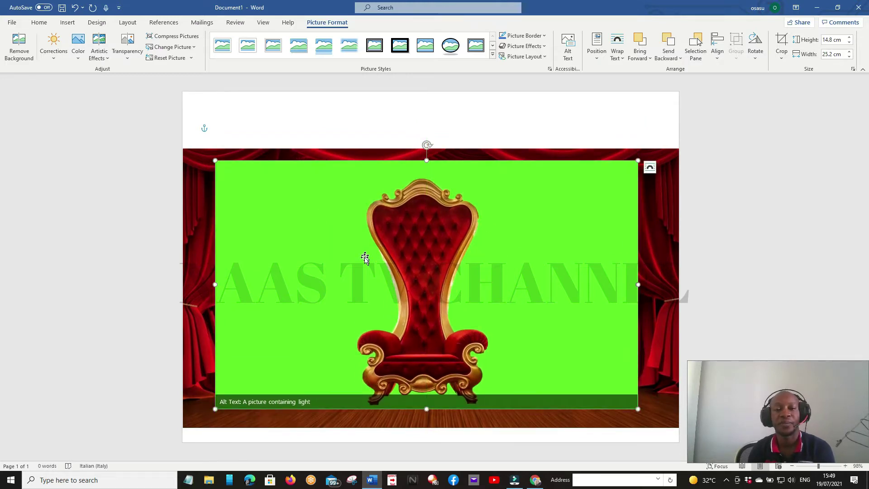
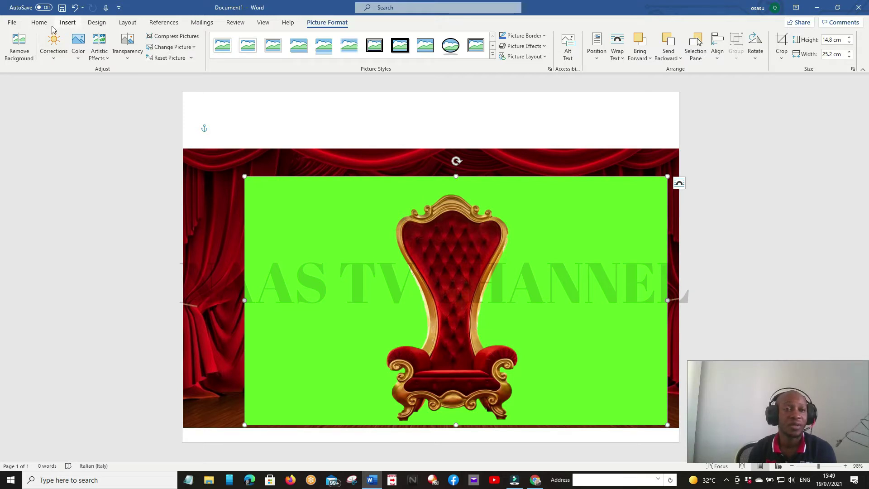
Switch the page orientation to Portrait and return it to Landscape.
{"action": "left_click", "coordinate": [126, 24]}
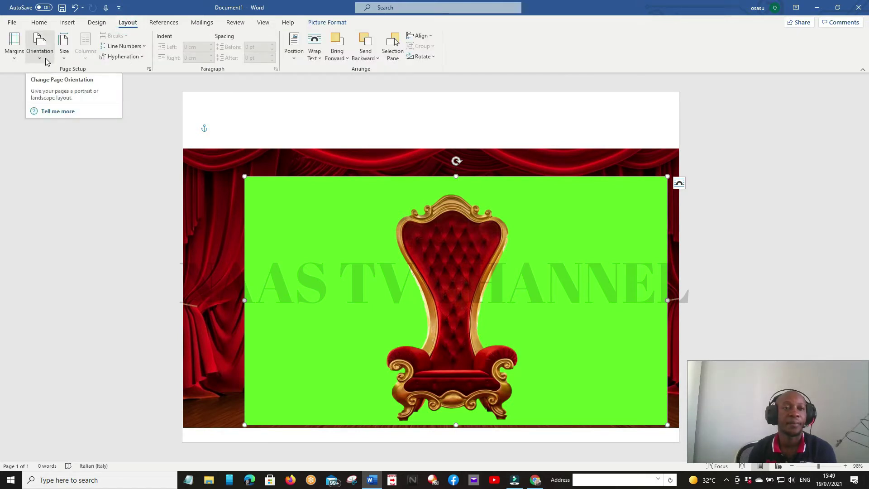
{"action": "left_click", "coordinate": [45, 61]}
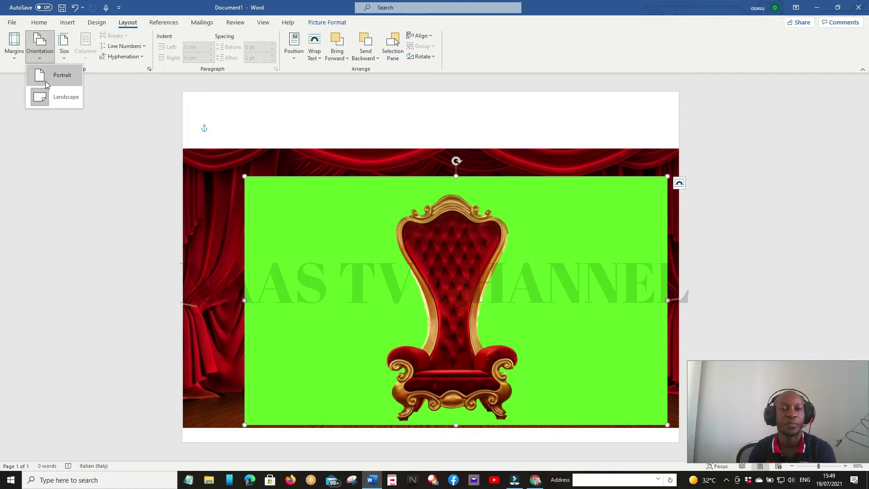
{"action": "left_click", "coordinate": [47, 77]}
{"action": "left_click", "coordinate": [45, 59]}
{"action": "left_click", "coordinate": [50, 94]}
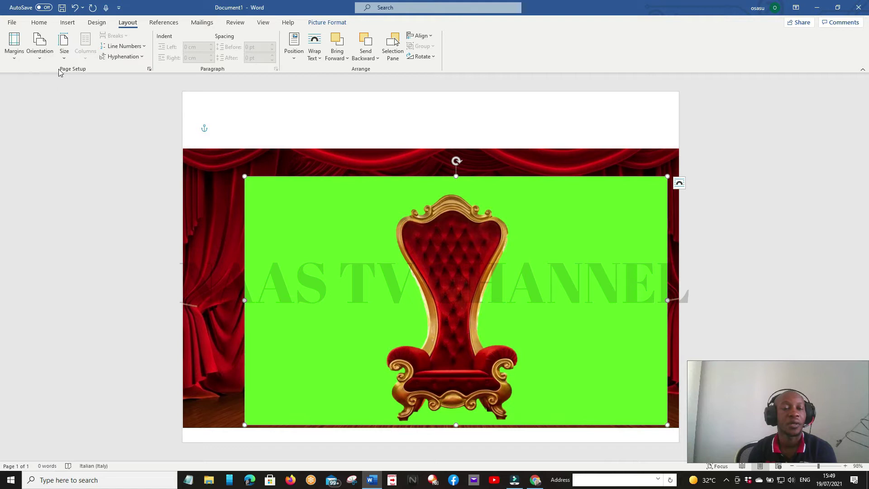
Insert a blank page ahead of the page that holds the curtain backdrop and chair picture.
{"action": "left_click", "coordinate": [67, 23]}
{"action": "left_click", "coordinate": [132, 103]}
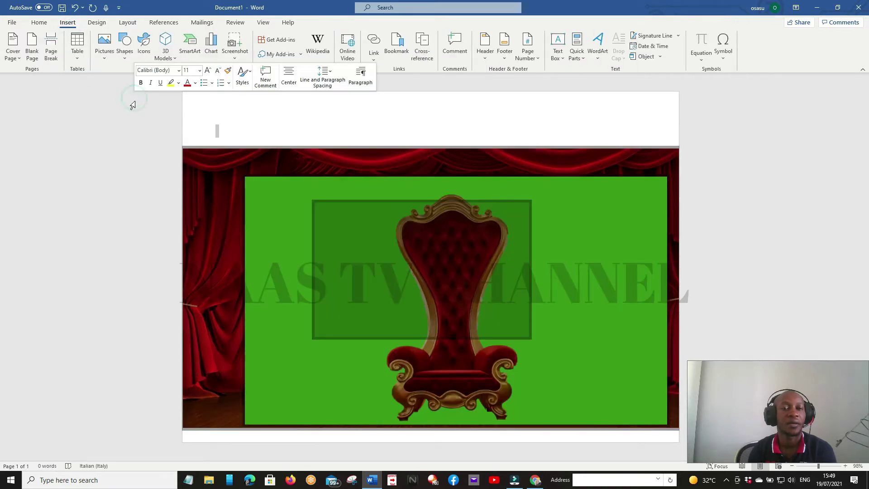
{"action": "left_click", "coordinate": [32, 58]}
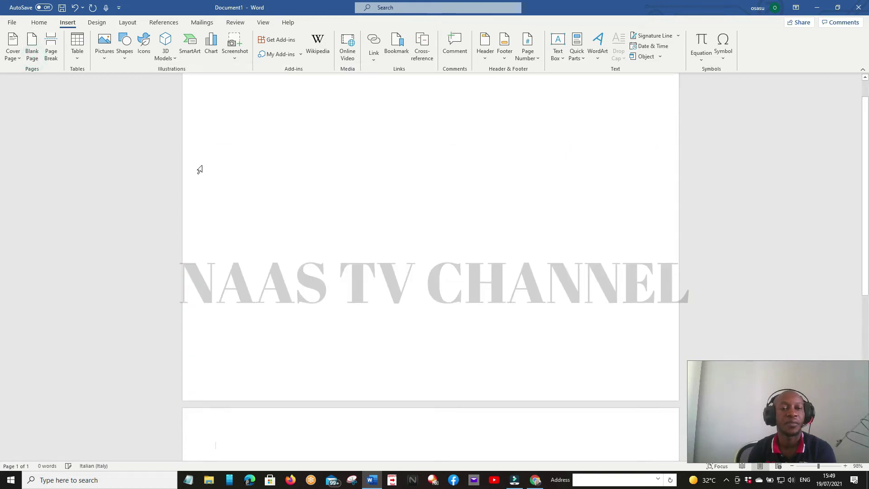
{"action": "scroll", "coordinate": [380, 295], "scroll_direction": "down", "scroll_amount": 2}
{"action": "scroll", "coordinate": [380, 299], "scroll_direction": "down", "scroll_amount": 4}
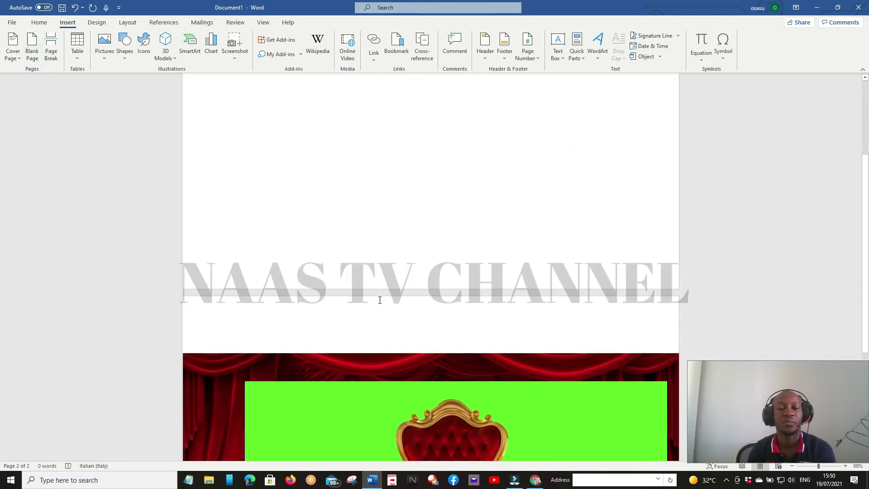
Move the chair picture off the curtain backdrop up onto the blank first page and centre it there.
{"action": "left_click_drag", "start_coordinate": [352, 345], "coordinate": [305, 171]}
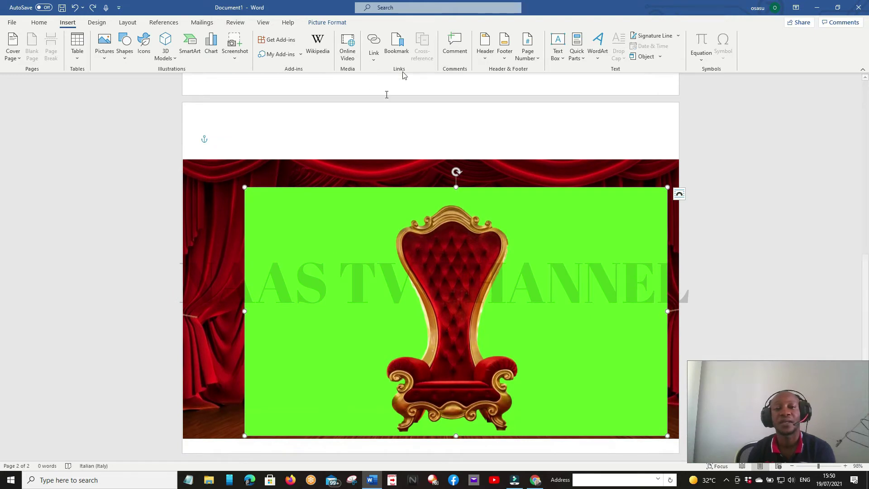
{"action": "left_click_drag", "start_coordinate": [355, 249], "coordinate": [355, 68]}
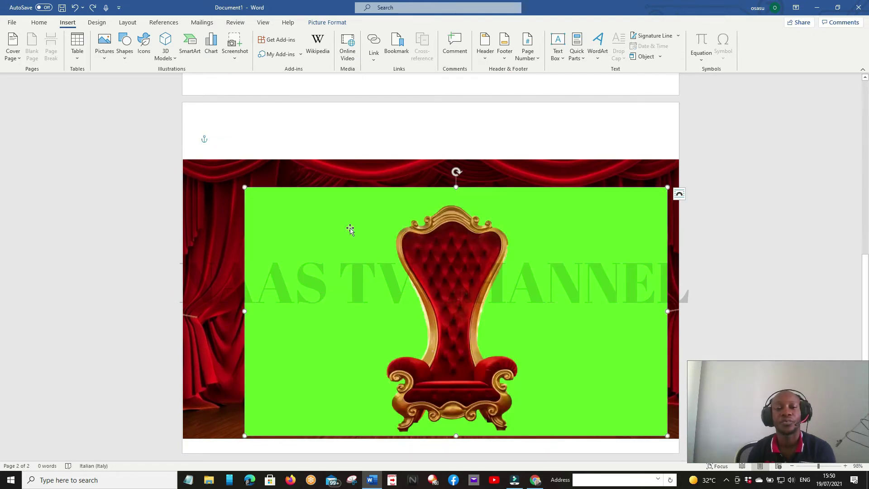
{"action": "scroll", "coordinate": [343, 175], "scroll_direction": "up", "scroll_amount": 2}
{"action": "left_click_drag", "start_coordinate": [350, 298], "coordinate": [326, 165]}
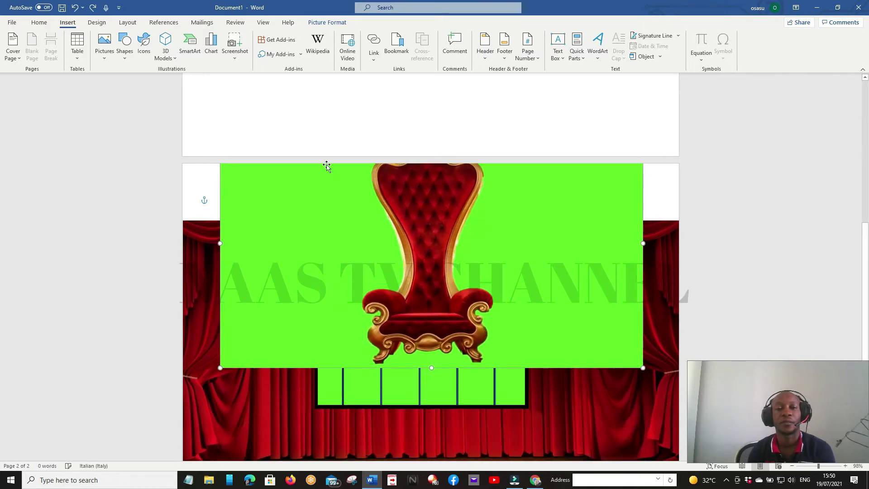
{"action": "scroll", "coordinate": [324, 252], "scroll_direction": "up", "scroll_amount": 3}
{"action": "left_click_drag", "start_coordinate": [327, 309], "coordinate": [326, 177]}
{"action": "scroll", "coordinate": [367, 331], "scroll_direction": "up", "scroll_amount": 3}
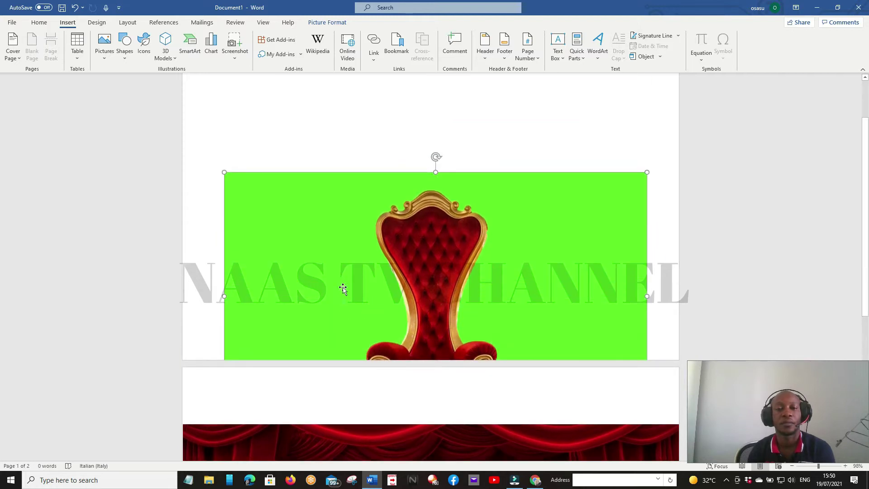
{"action": "left_click_drag", "start_coordinate": [346, 291], "coordinate": [341, 200]}
{"action": "scroll", "coordinate": [342, 322], "scroll_direction": "up", "scroll_amount": 2}
{"action": "left_click_drag", "start_coordinate": [342, 321], "coordinate": [341, 302]}
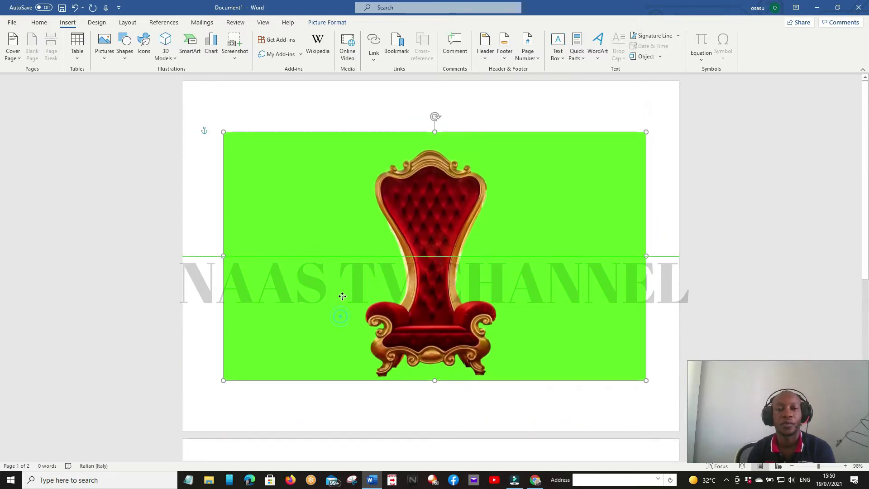
Insert another blank page ahead of the chair picture's page.
{"action": "left_click", "coordinate": [335, 105]}
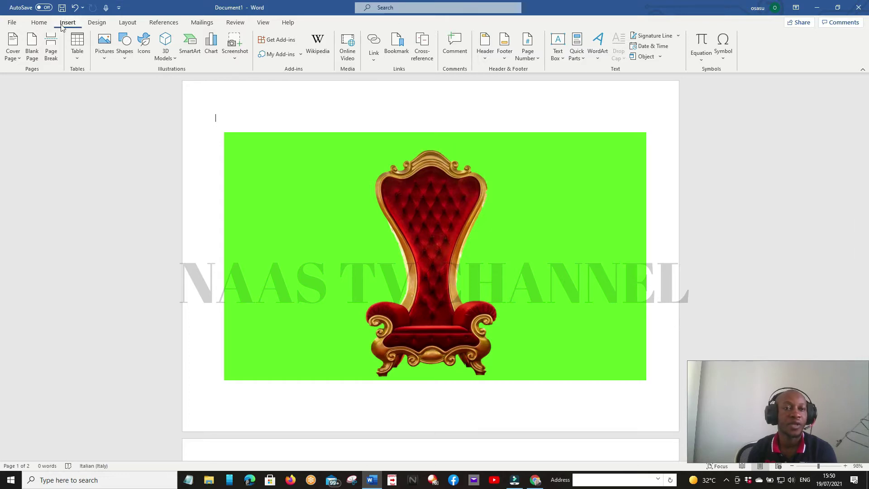
{"action": "left_click", "coordinate": [31, 50]}
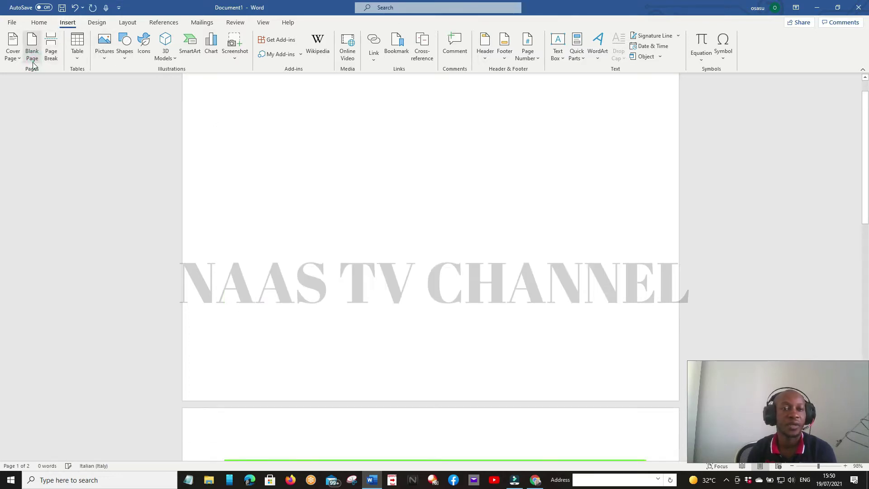
{"action": "left_click", "coordinate": [104, 45]}
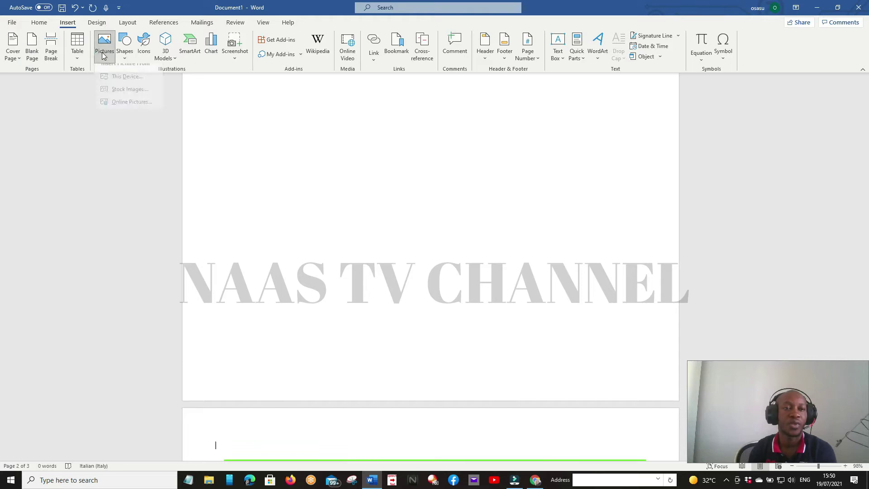
{"action": "left_click", "coordinate": [234, 143]}
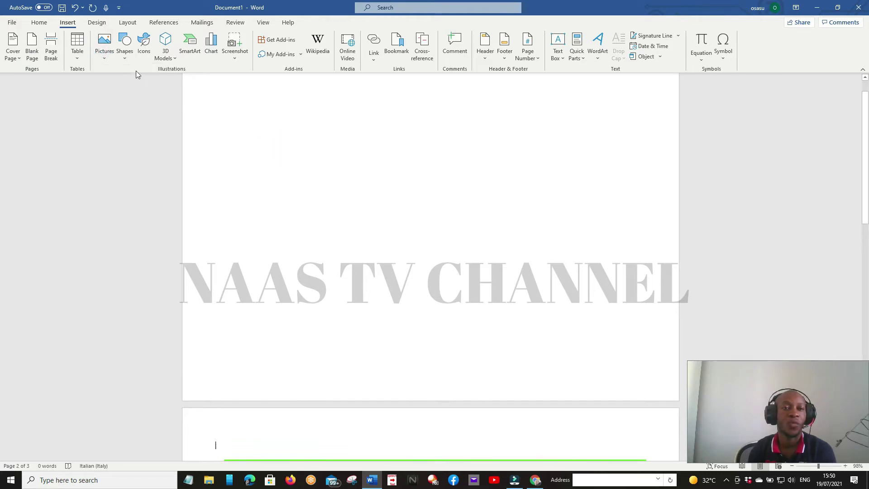
Insert the "my streaming table" picture from the Quick access recent files on this device.
{"action": "left_click", "coordinate": [105, 48]}
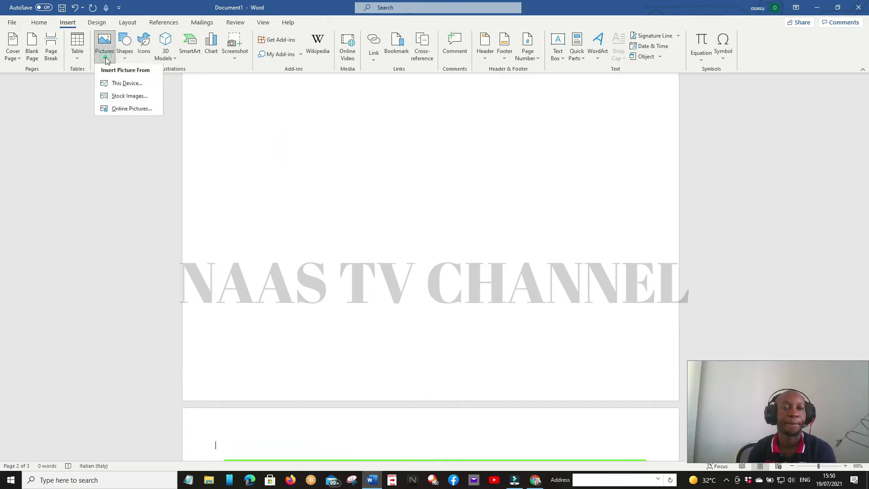
{"action": "left_click", "coordinate": [120, 86]}
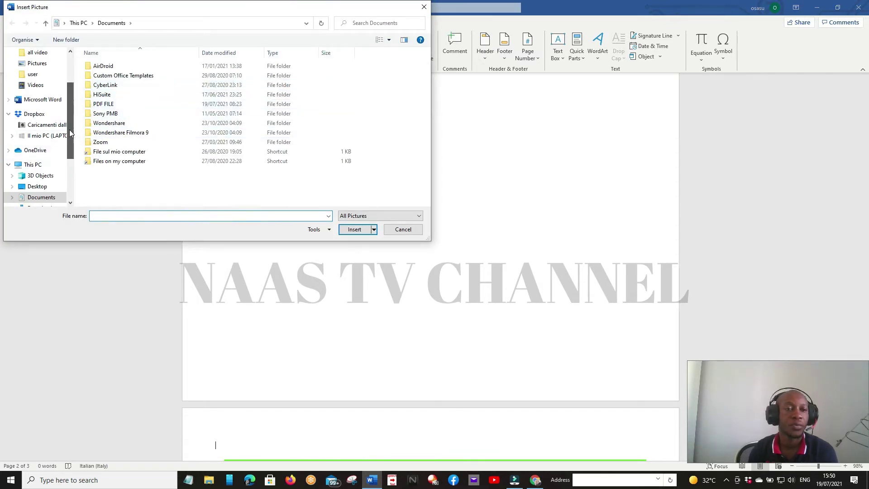
{"action": "scroll", "coordinate": [61, 127], "scroll_direction": "up", "scroll_amount": 2}
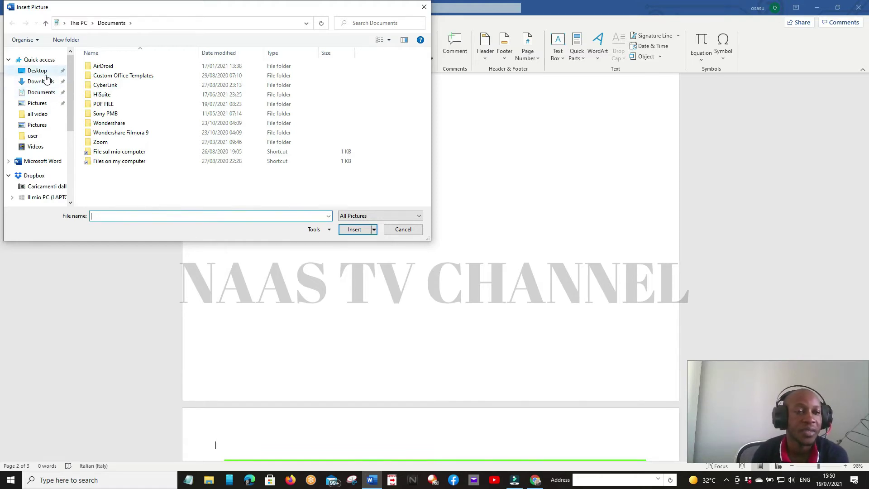
{"action": "left_click", "coordinate": [39, 60]}
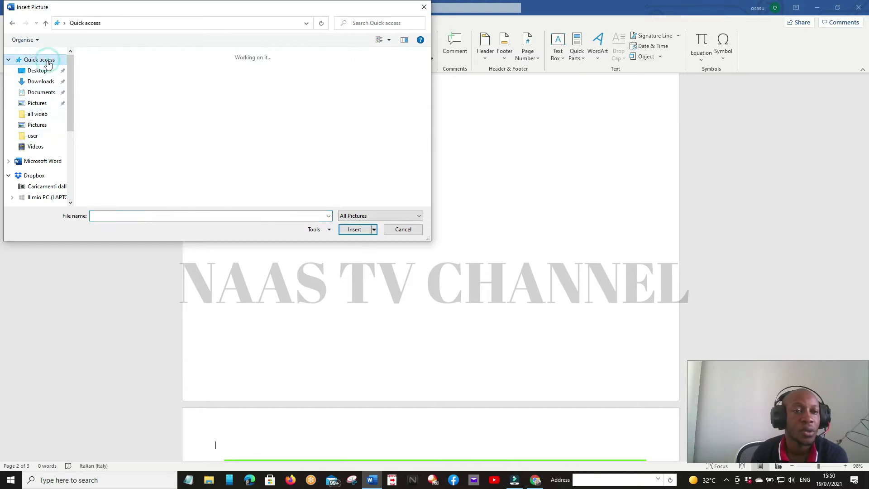
{"action": "scroll", "coordinate": [159, 180], "scroll_direction": "down", "scroll_amount": 2}
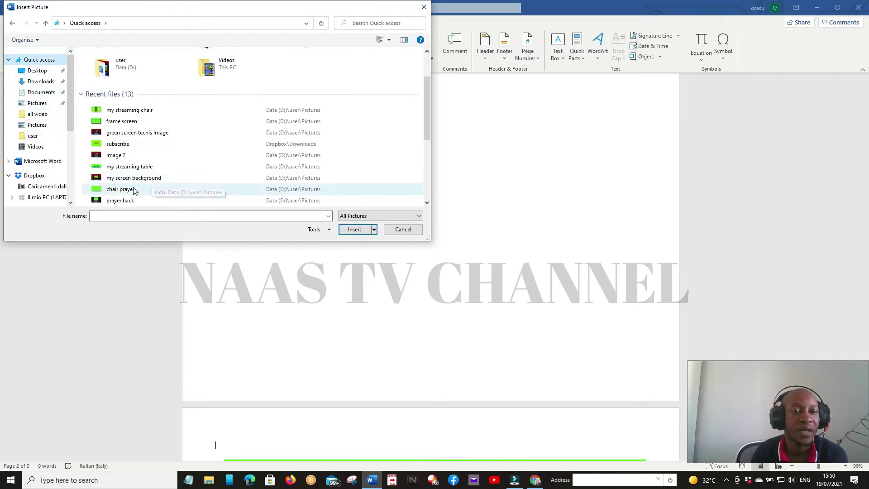
{"action": "left_click", "coordinate": [115, 170]}
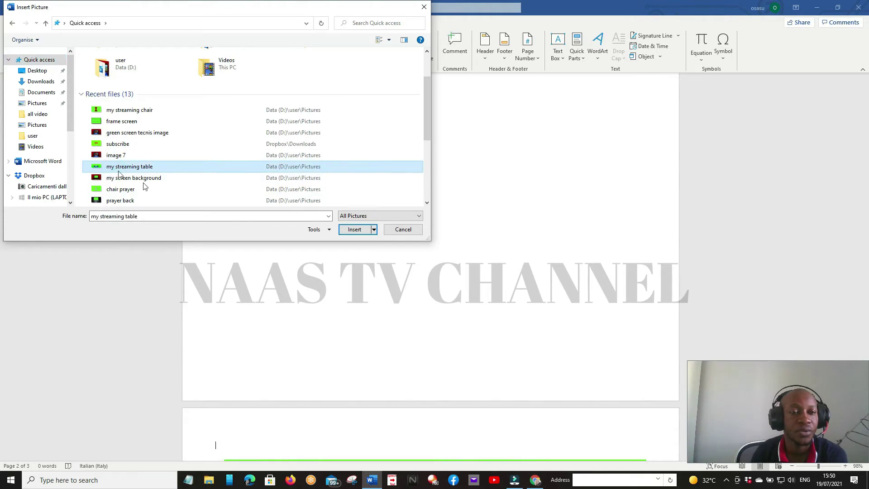
{"action": "left_click", "coordinate": [355, 230]}
Set the table picture's wrapping to In Front of Text and centre it on the blank first page.
{"action": "left_click_drag", "start_coordinate": [521, 287], "coordinate": [503, 293]}
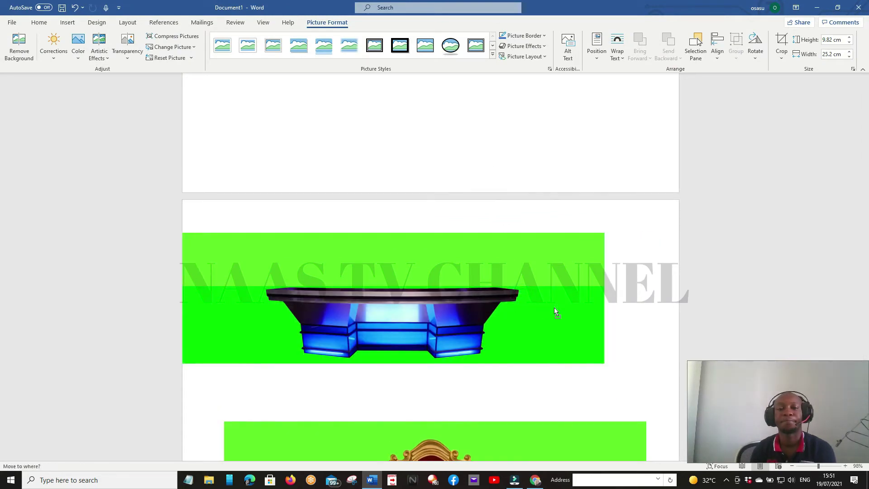
{"action": "left_click", "coordinate": [618, 58]}
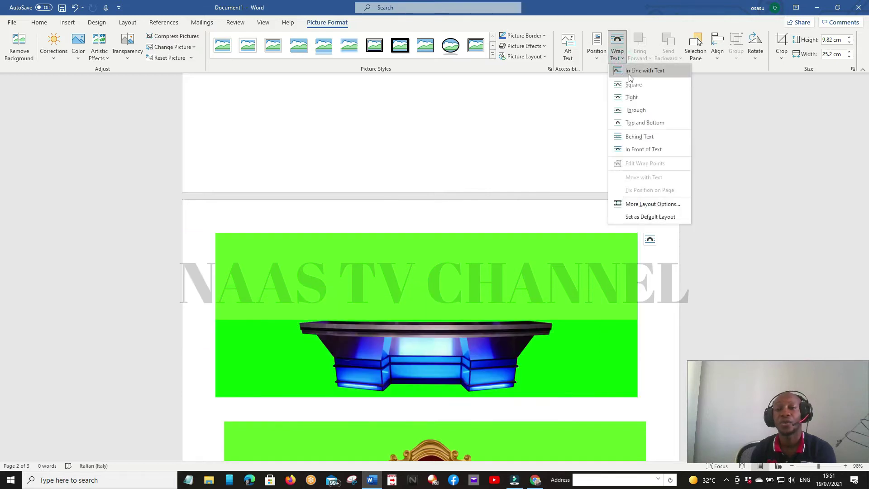
{"action": "left_click", "coordinate": [643, 149]}
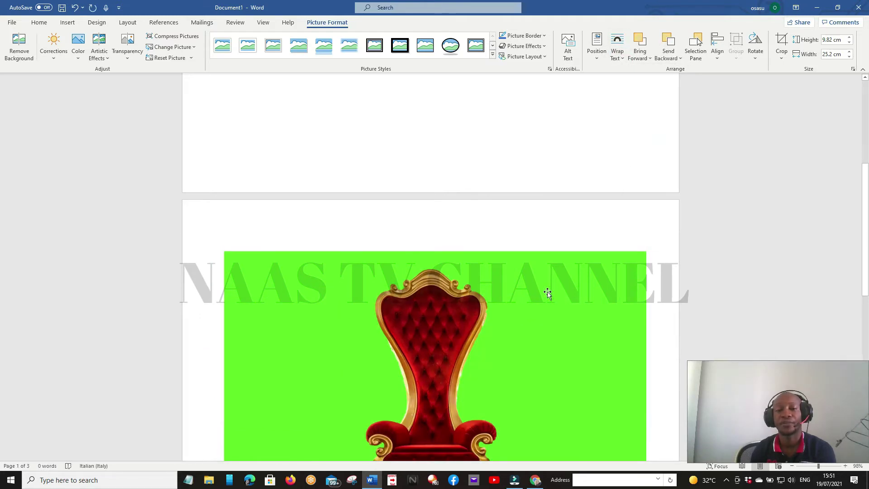
{"action": "scroll", "coordinate": [550, 292], "scroll_direction": "up", "scroll_amount": 5}
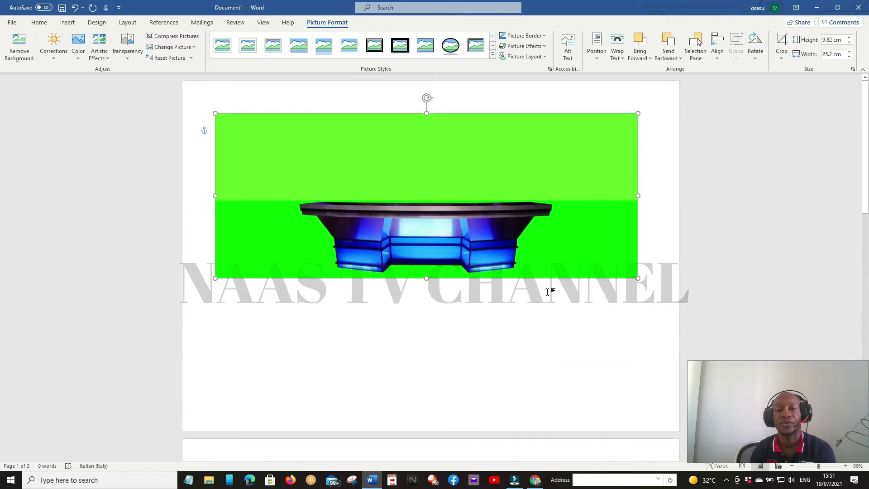
{"action": "left_click_drag", "start_coordinate": [574, 182], "coordinate": [577, 231]}
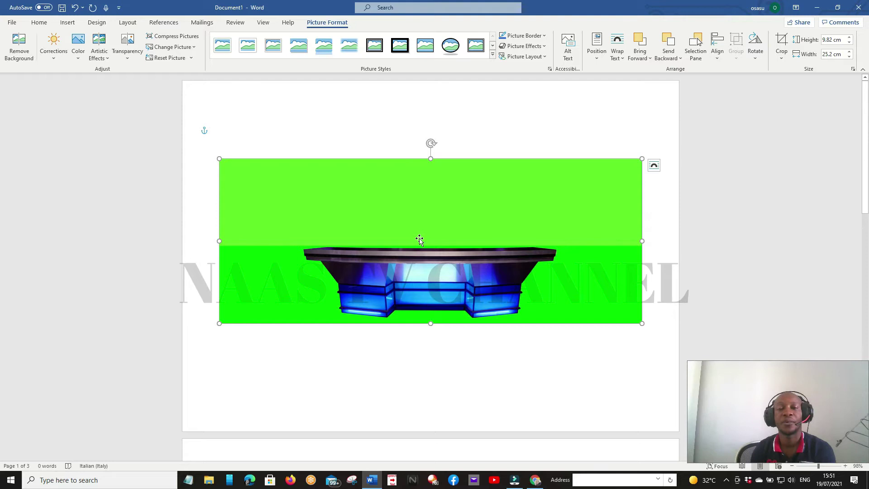
Switch to Snipping Tool and capture the curtain backdrop with the green frame on the last page, edge to edge.
{"action": "scroll", "coordinate": [462, 330], "scroll_direction": "down", "scroll_amount": 6}
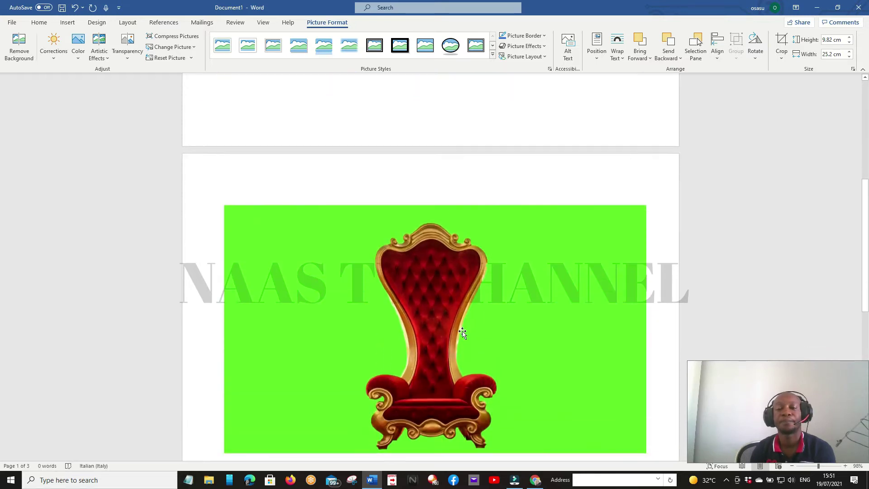
{"action": "scroll", "coordinate": [462, 332], "scroll_direction": "down", "scroll_amount": 1}
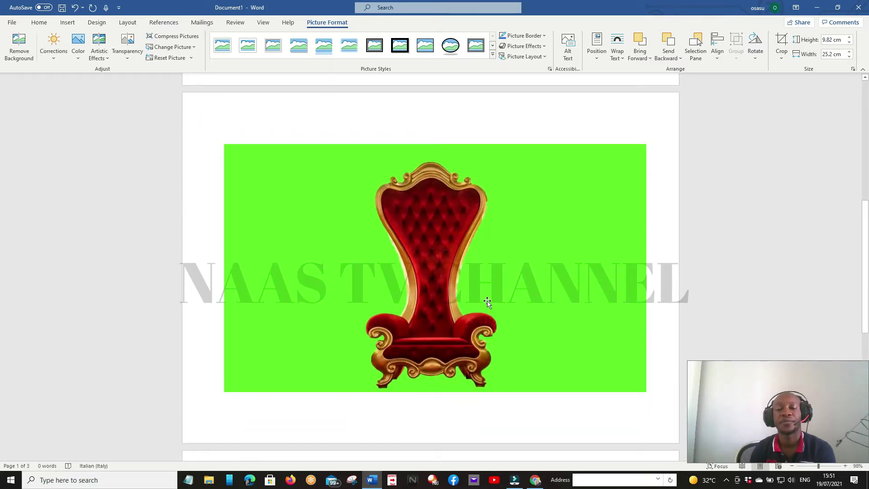
{"action": "scroll", "coordinate": [459, 344], "scroll_direction": "down", "scroll_amount": 7}
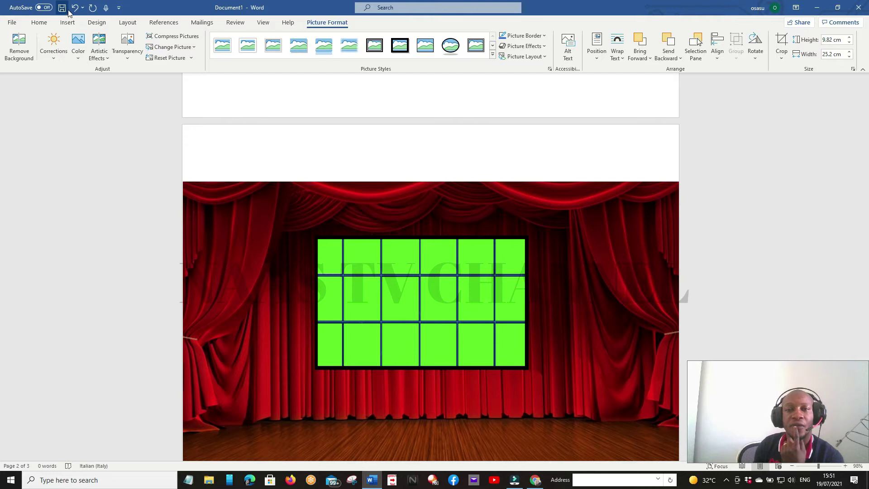
{"action": "left_click", "coordinate": [817, 7]}
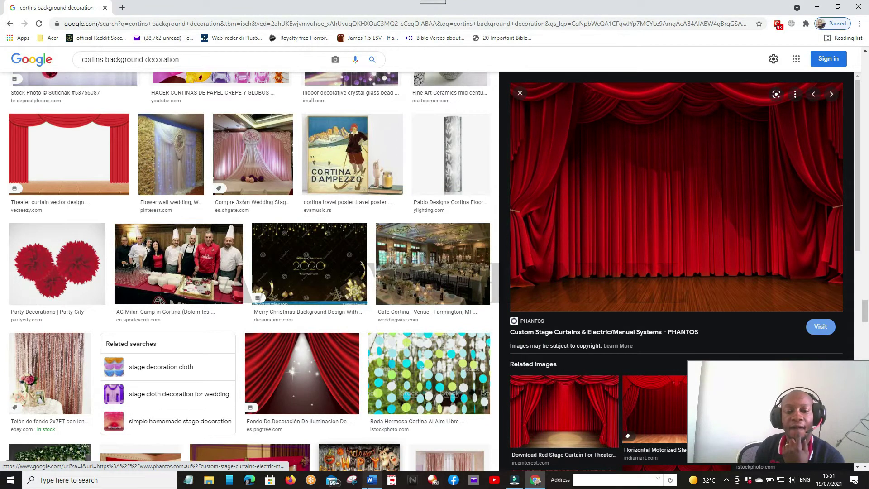
{"action": "left_click", "coordinate": [372, 480]}
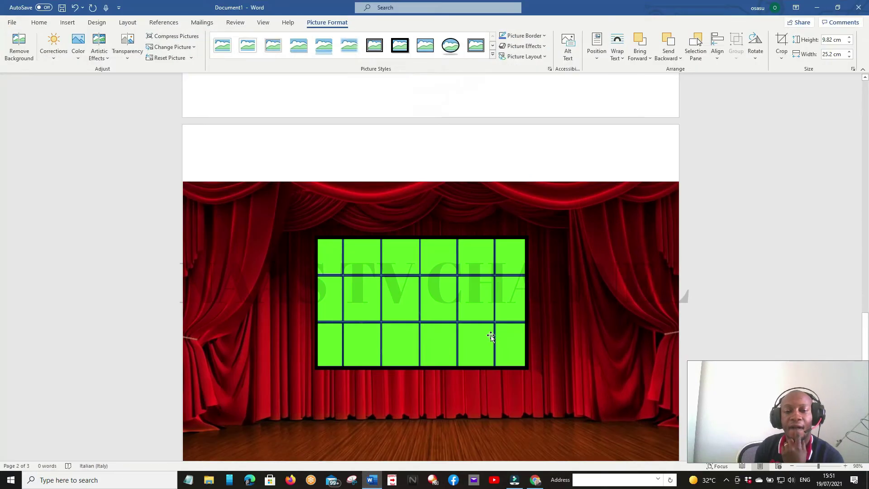
{"action": "scroll", "coordinate": [491, 337], "scroll_direction": "down", "scroll_amount": 1}
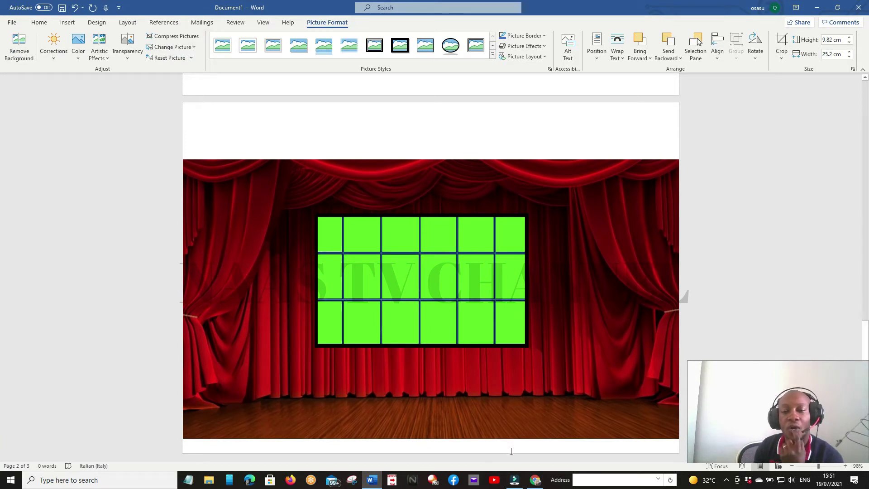
{"action": "left_click", "coordinate": [353, 481]}
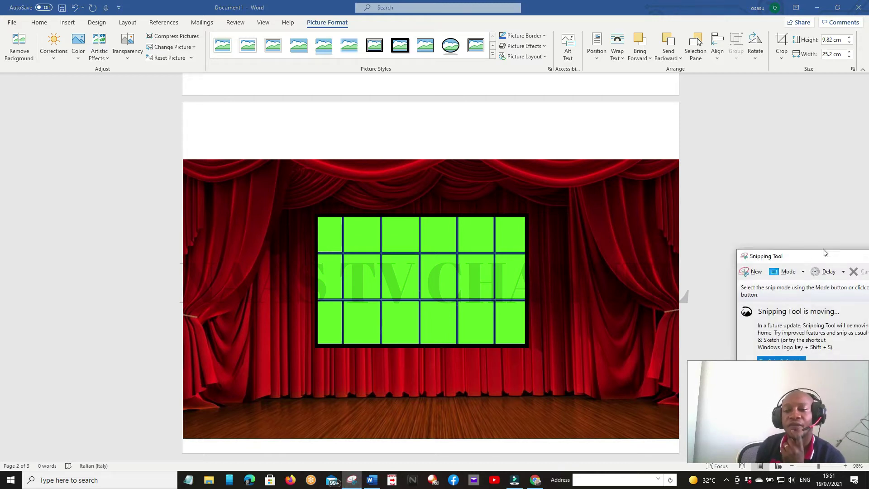
{"action": "left_click_drag", "start_coordinate": [812, 260], "coordinate": [765, 214]}
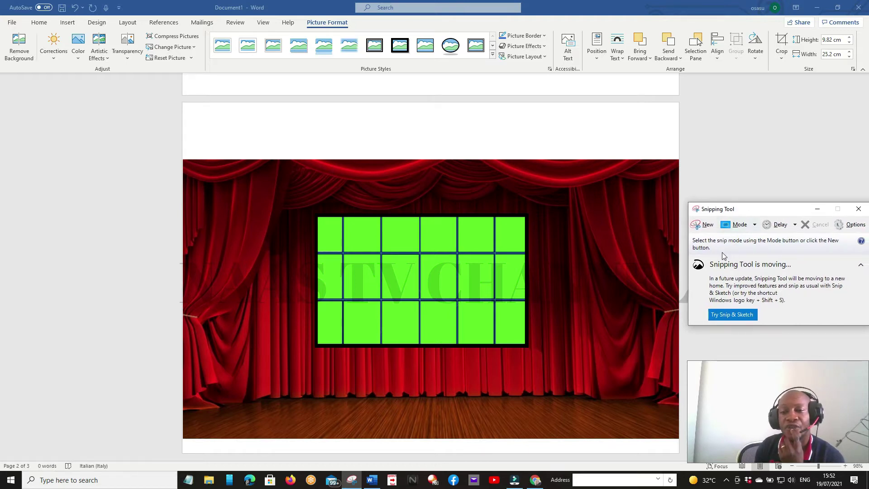
{"action": "left_click", "coordinate": [705, 226]}
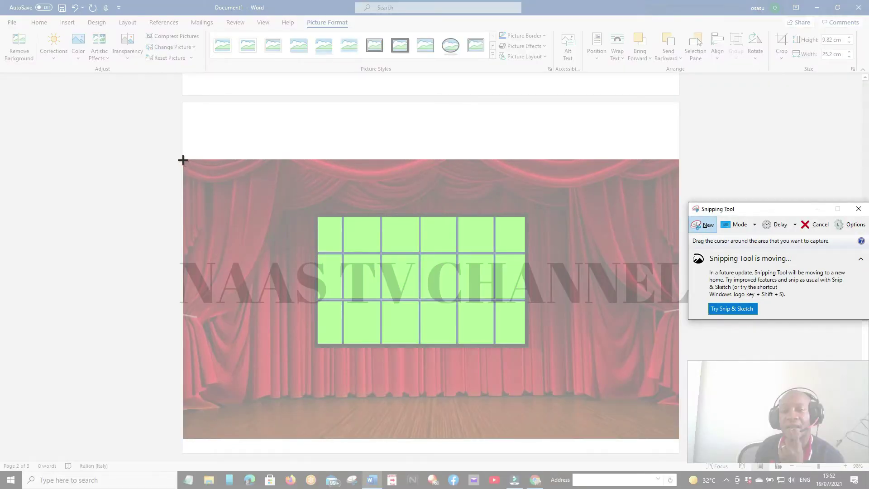
{"action": "left_click_drag", "start_coordinate": [183, 159], "coordinate": [679, 439]}
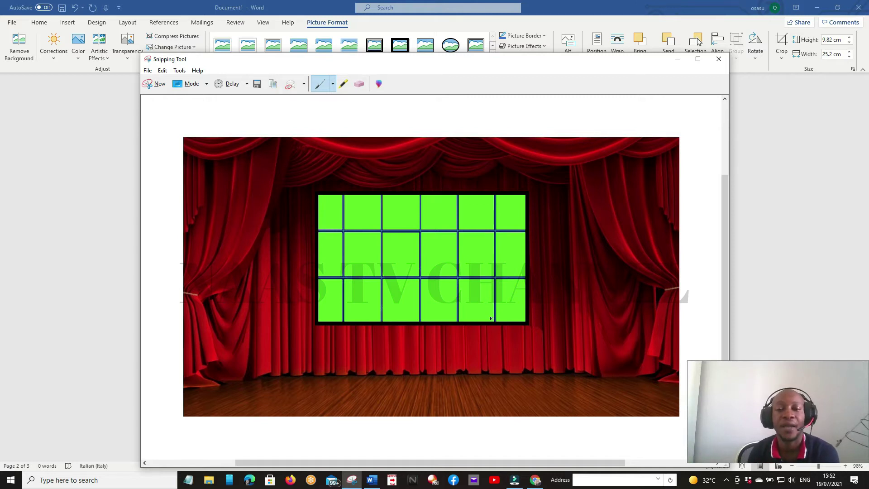
Save the curtain backdrop capture as a PNG named "my new office" in the Pictures folder and close Snipping Tool.
{"action": "left_click", "coordinate": [147, 71]}
{"action": "left_click", "coordinate": [160, 94]}
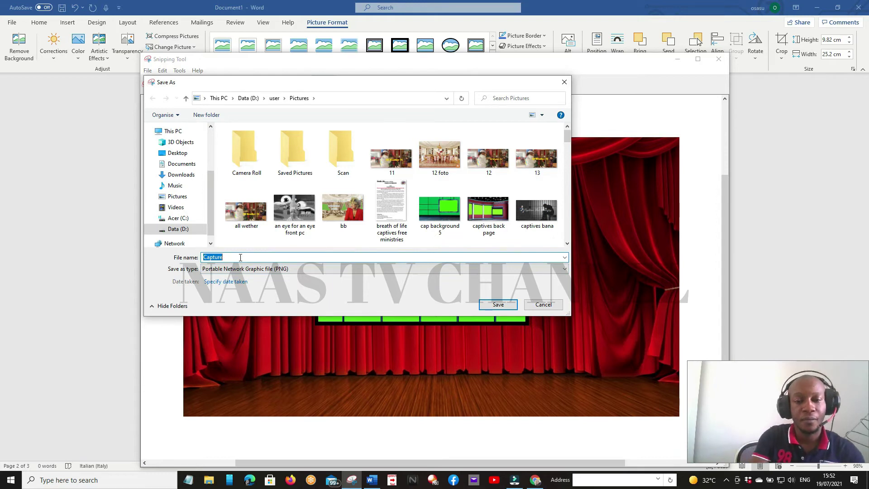
{"action": "type", "text": "m"}
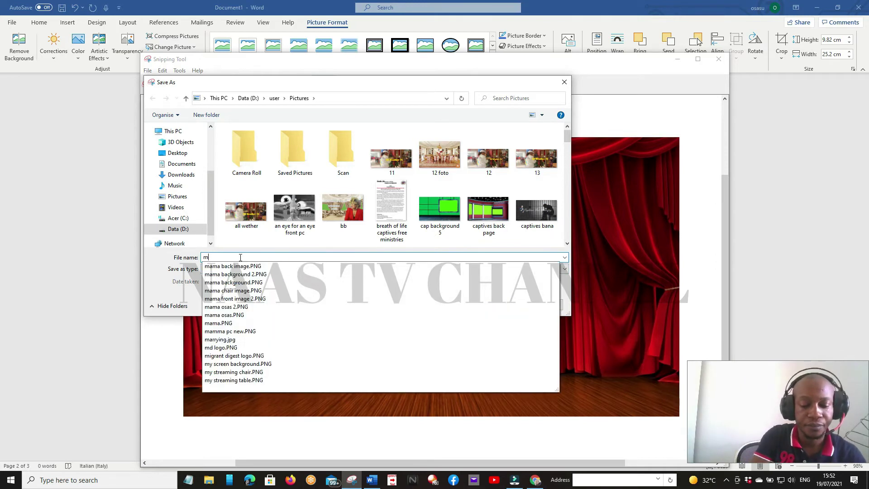
{"action": "type", "text": "y new office"}
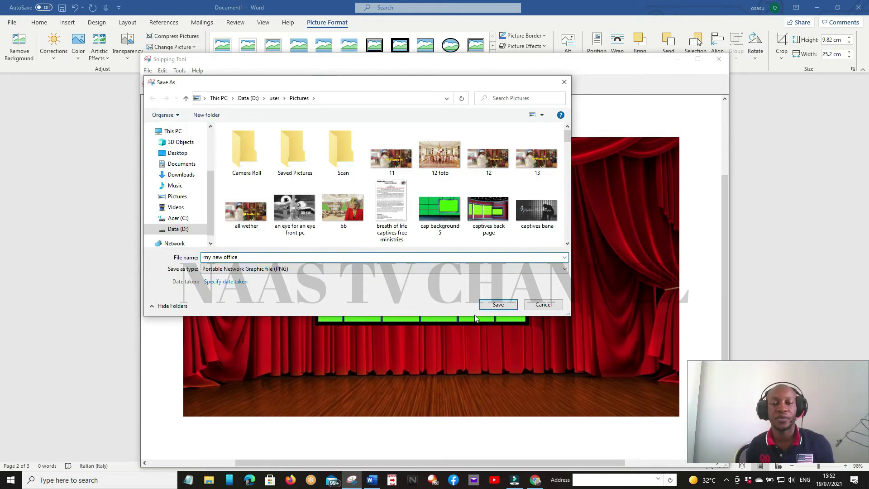
{"action": "left_click", "coordinate": [497, 305]}
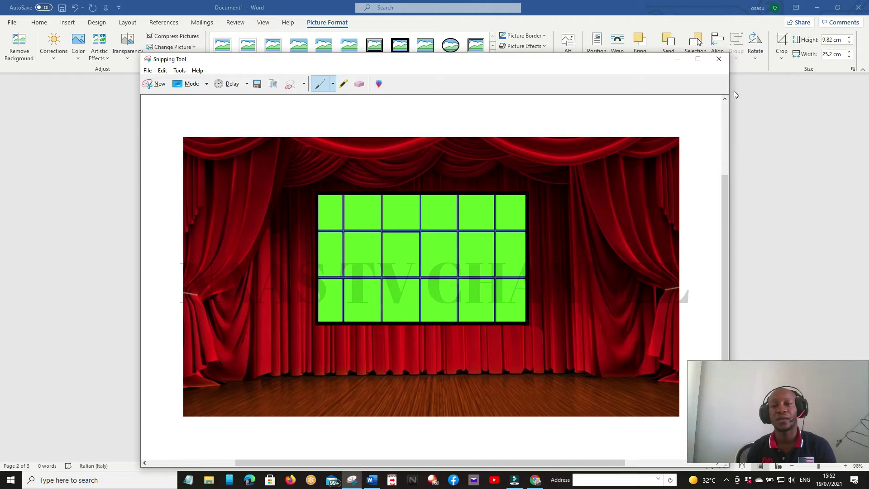
{"action": "left_click", "coordinate": [719, 61]}
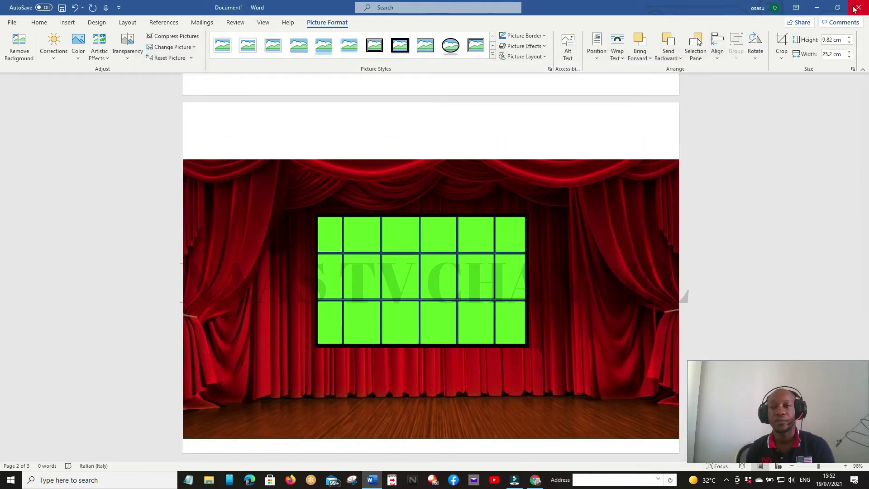
Minimise the Word and browser windows and launch OBS Studio from the desktop.
{"action": "left_click", "coordinate": [817, 8]}
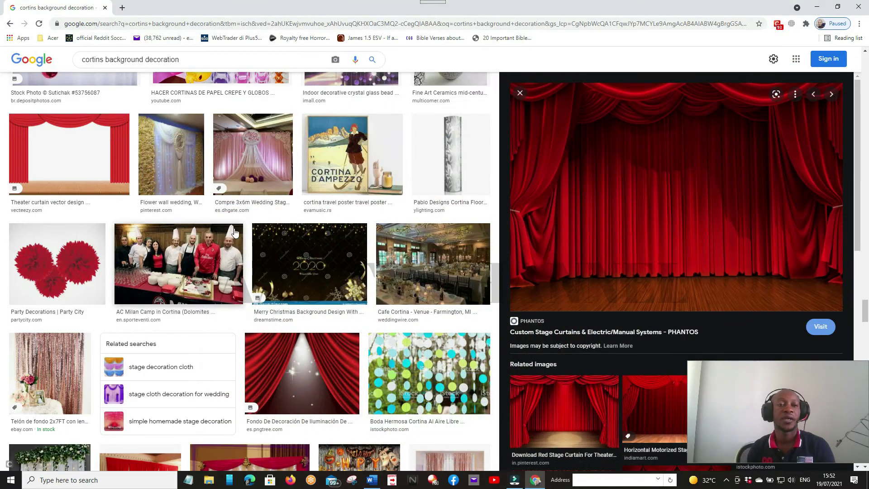
{"action": "left_click", "coordinate": [817, 8]}
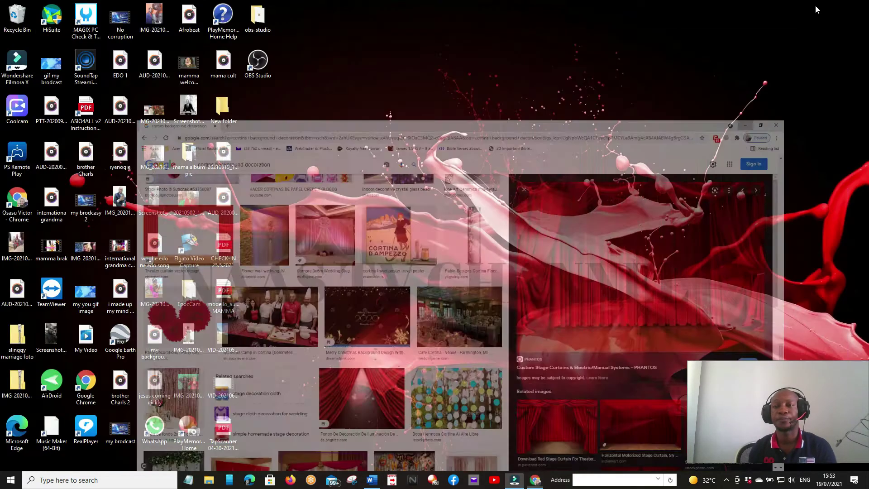
{"action": "double_click", "coordinate": [257, 65]}
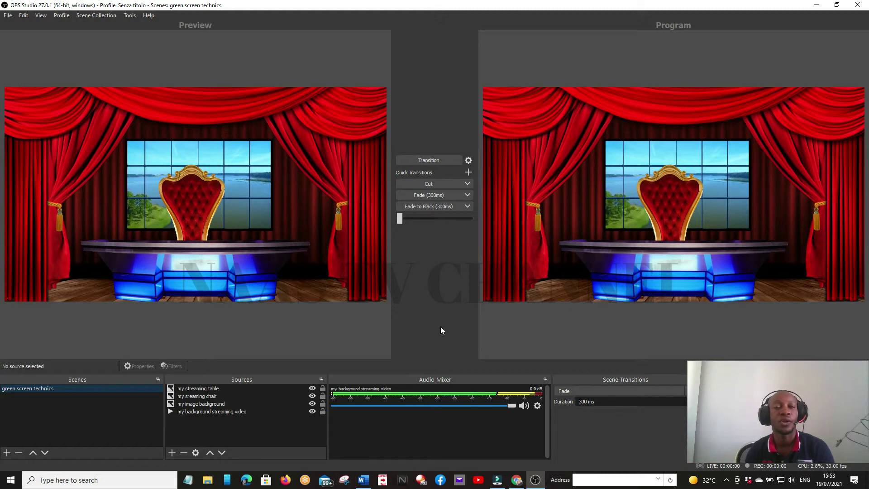
Create a new scene collection named "my new office".
{"action": "left_click", "coordinate": [96, 15]}
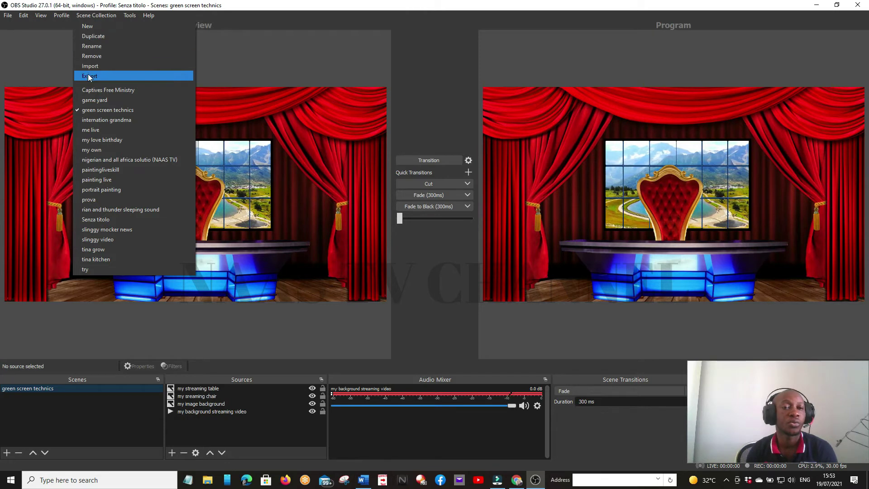
{"action": "left_click", "coordinate": [94, 25]}
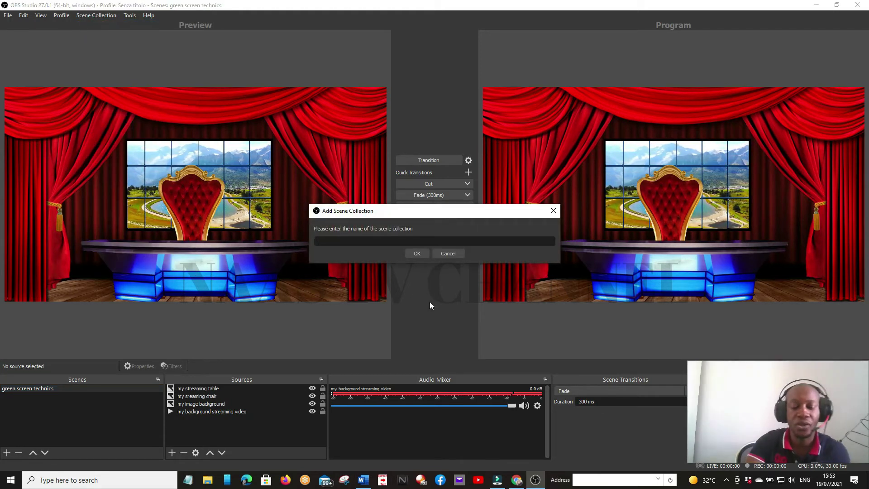
{"action": "type", "text": "my new offi"}
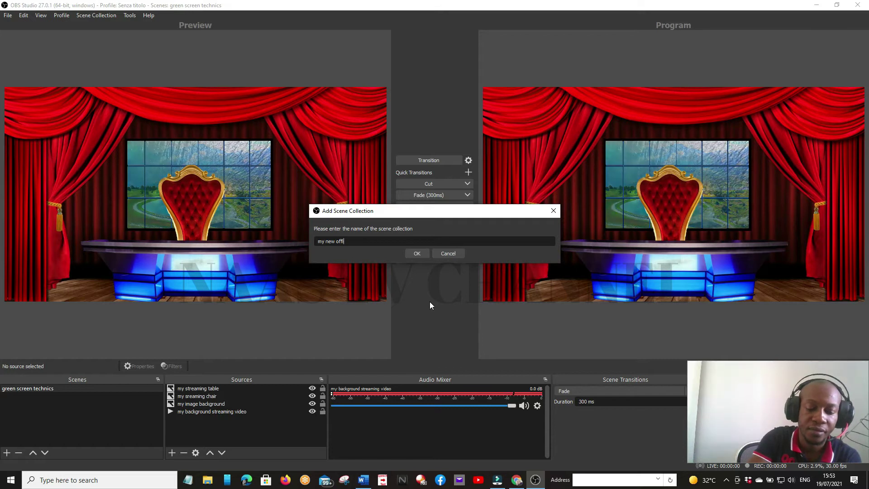
{"action": "type", "text": "ce"}
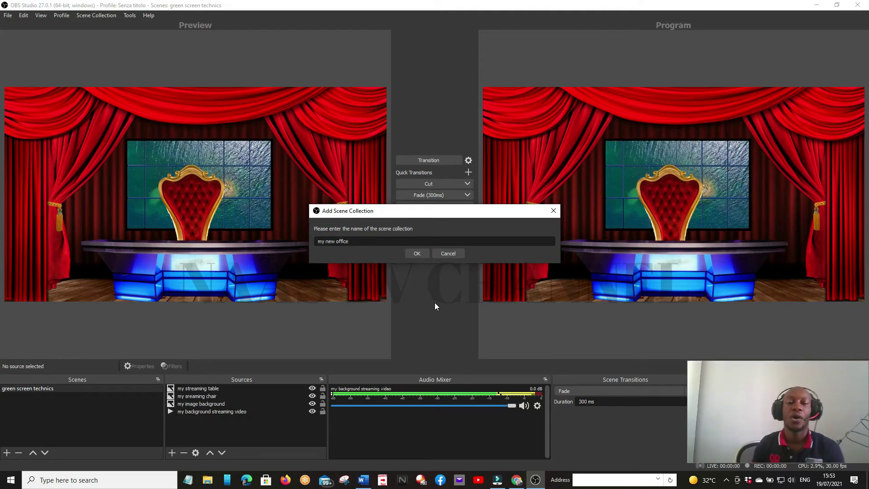
{"action": "left_click", "coordinate": [417, 253]}
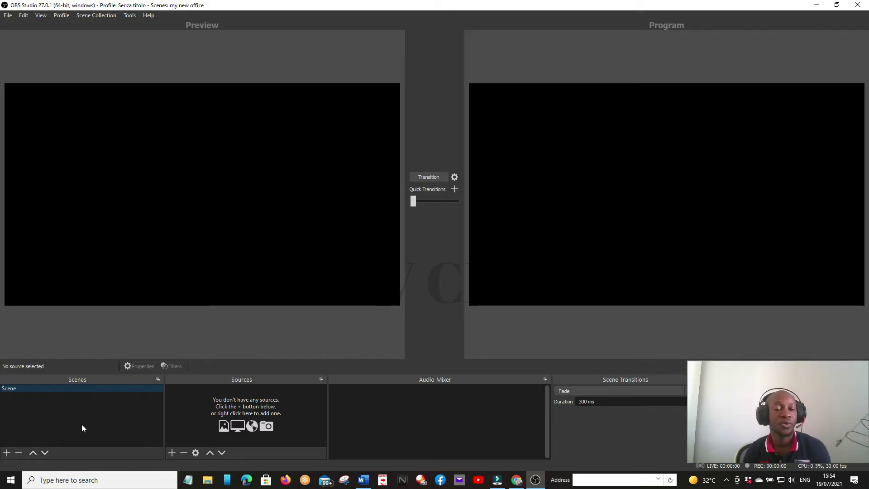
Rename the collection's default scene as "my new office".
{"action": "right_click", "coordinate": [44, 391]}
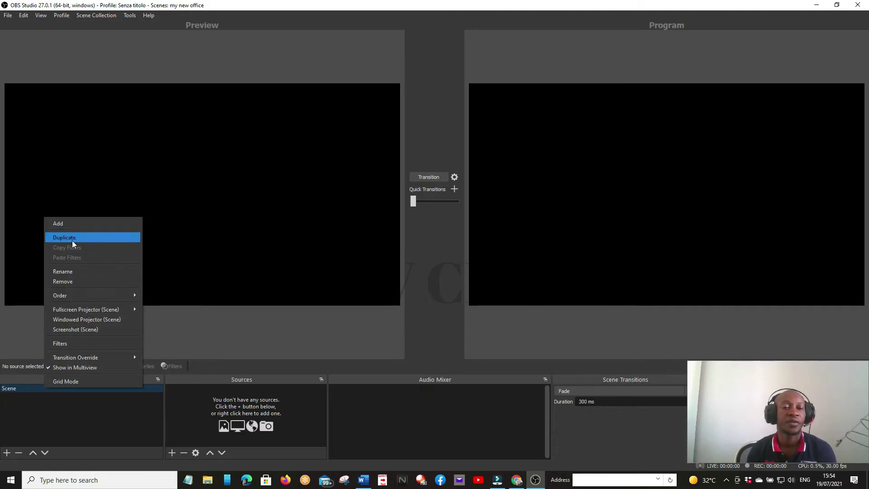
{"action": "left_click", "coordinate": [66, 272]}
{"action": "type", "text": "m"}
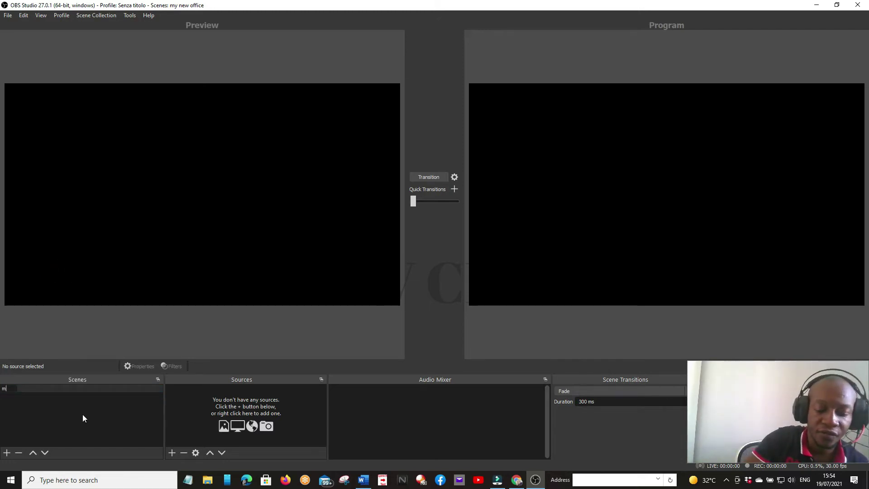
{"action": "type", "text": "y ne"}
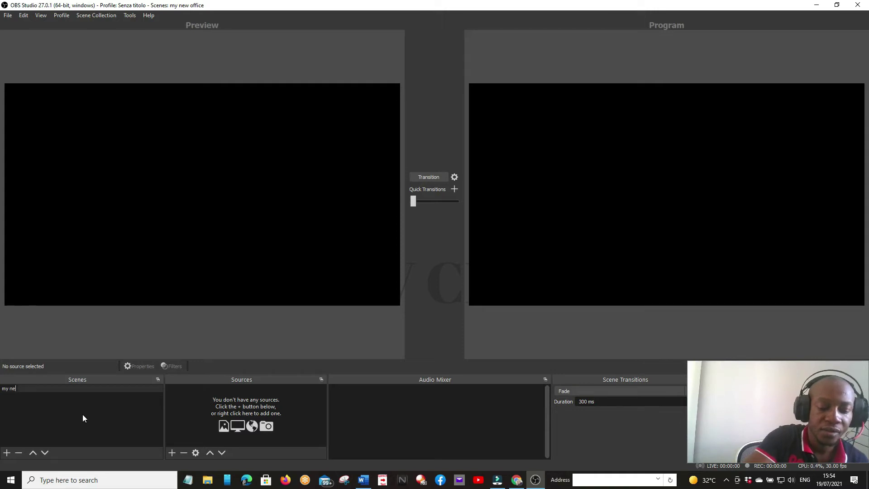
{"action": "type", "text": "w office"}
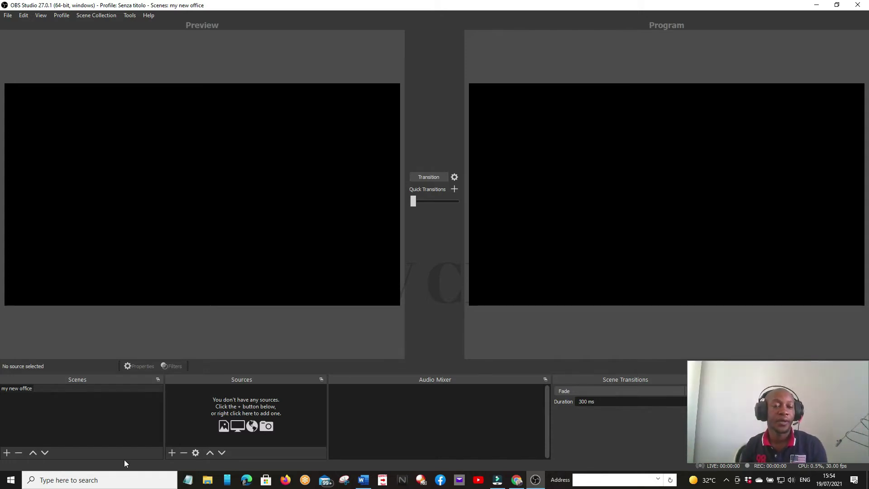
{"action": "left_click", "coordinate": [76, 417]}
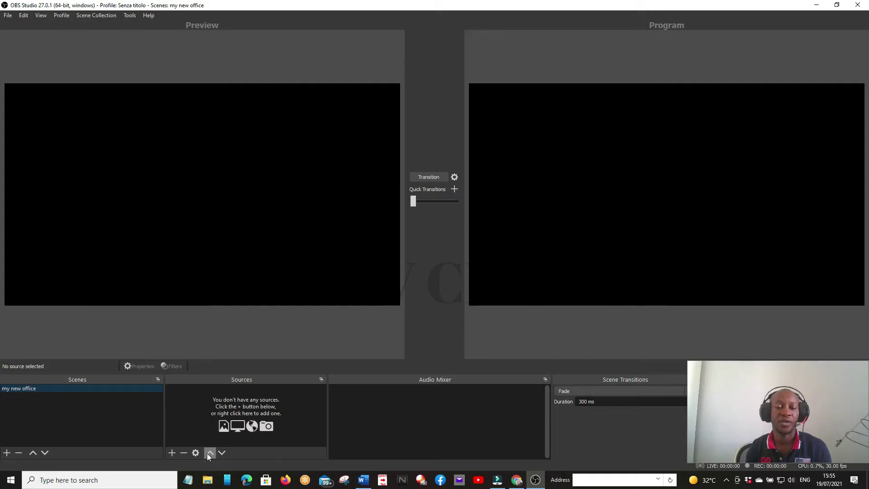
Add a new Image source named "my new office image" to the scene.
{"action": "left_click", "coordinate": [172, 451]}
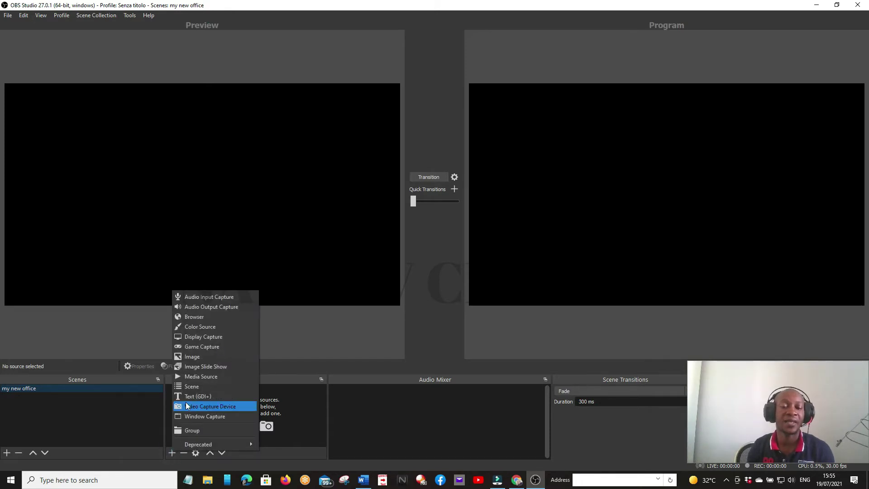
{"action": "left_click", "coordinate": [192, 358]}
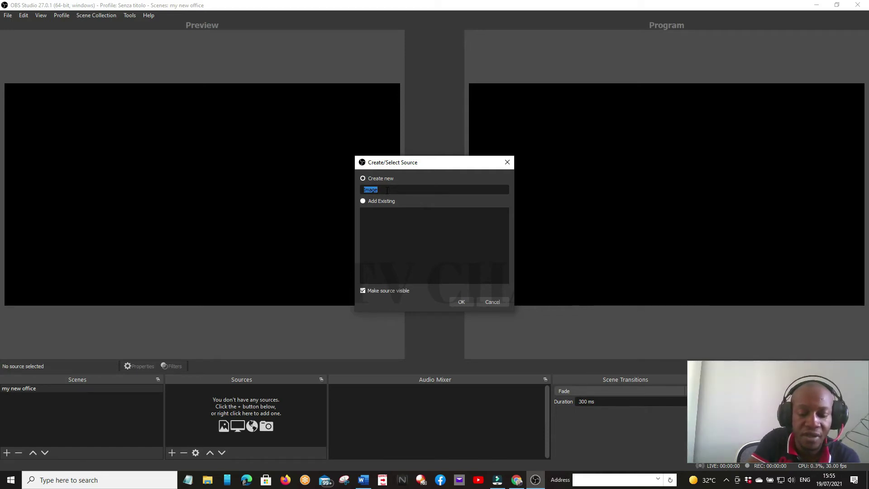
{"action": "type", "text": "my"}
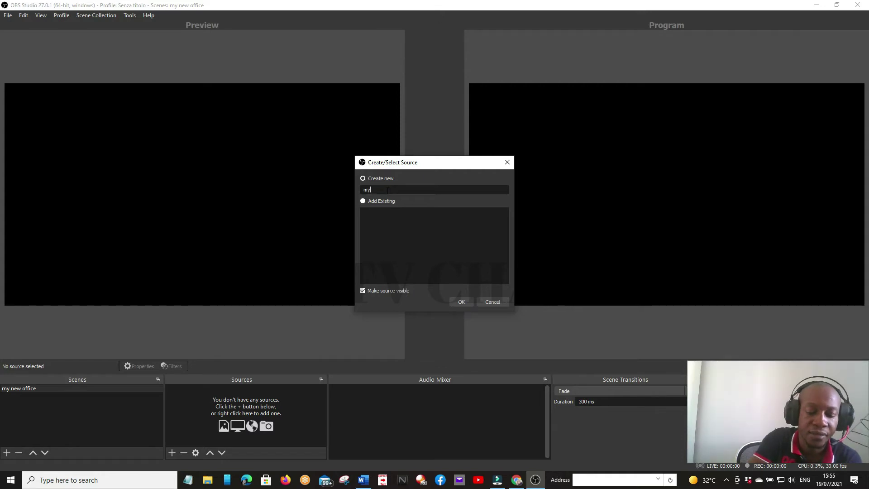
{"action": "type", "text": " new"}
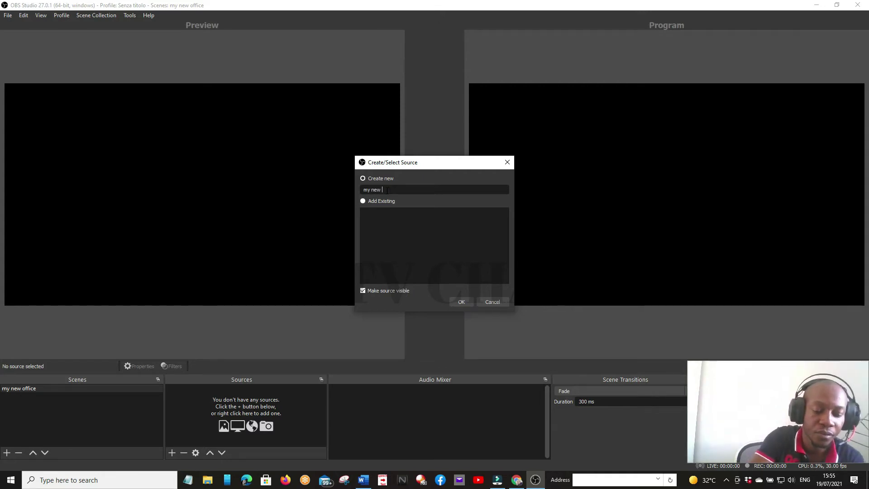
{"action": "type", "text": " office image"}
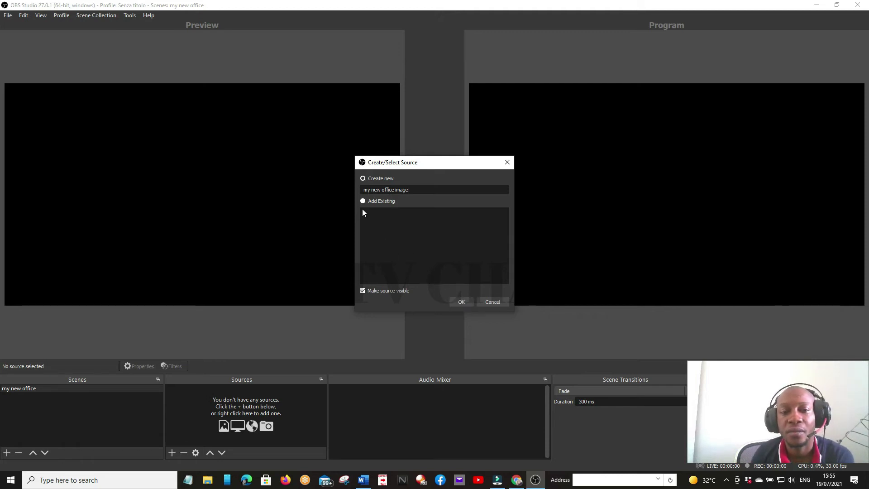
{"action": "left_click", "coordinate": [464, 303]}
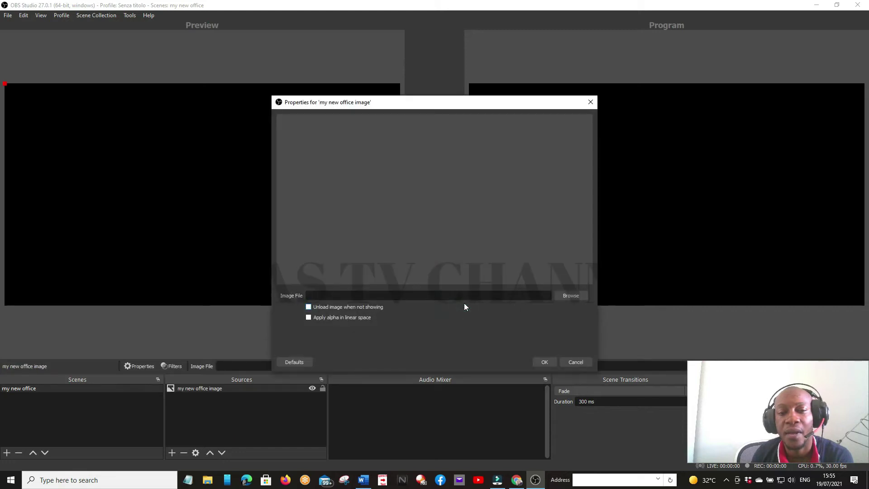
Load the "my new office" picture from the Quick access recent files as the source's image file.
{"action": "left_click", "coordinate": [573, 299]}
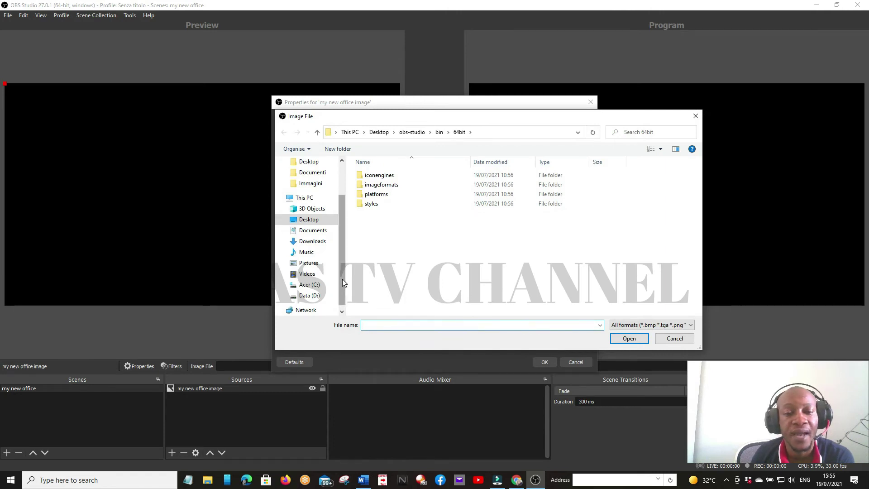
{"action": "scroll", "coordinate": [342, 279], "scroll_direction": "up", "scroll_amount": 2}
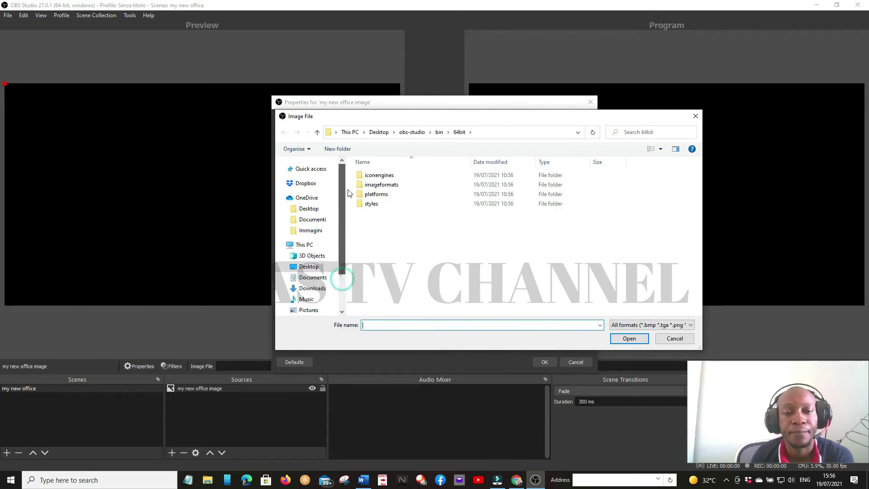
{"action": "left_click", "coordinate": [320, 174]}
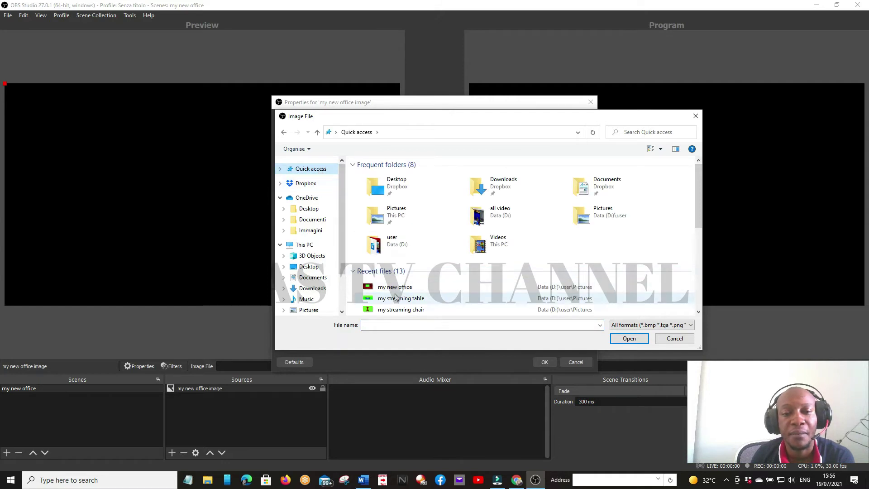
{"action": "left_click", "coordinate": [405, 288]}
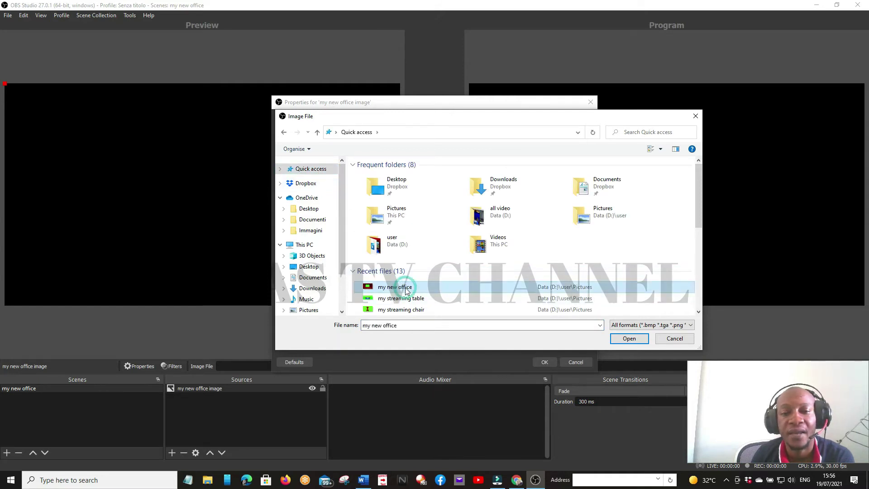
{"action": "left_click", "coordinate": [631, 340]}
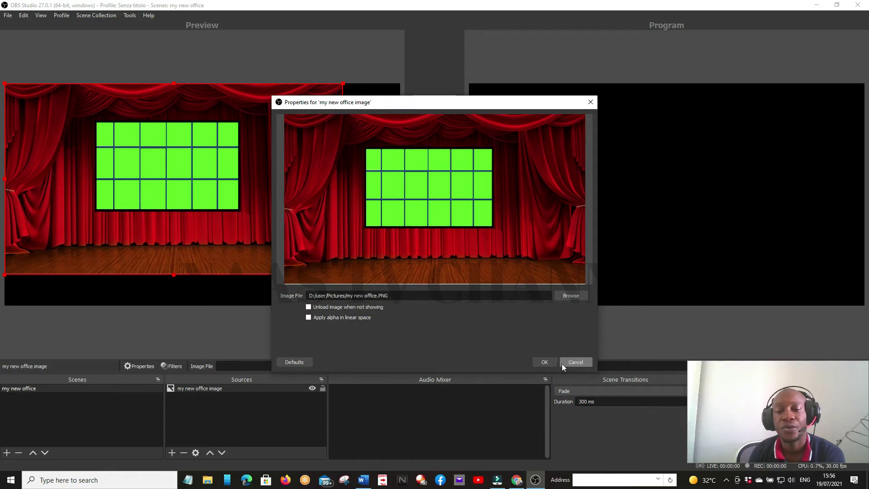
{"action": "left_click", "coordinate": [547, 361]}
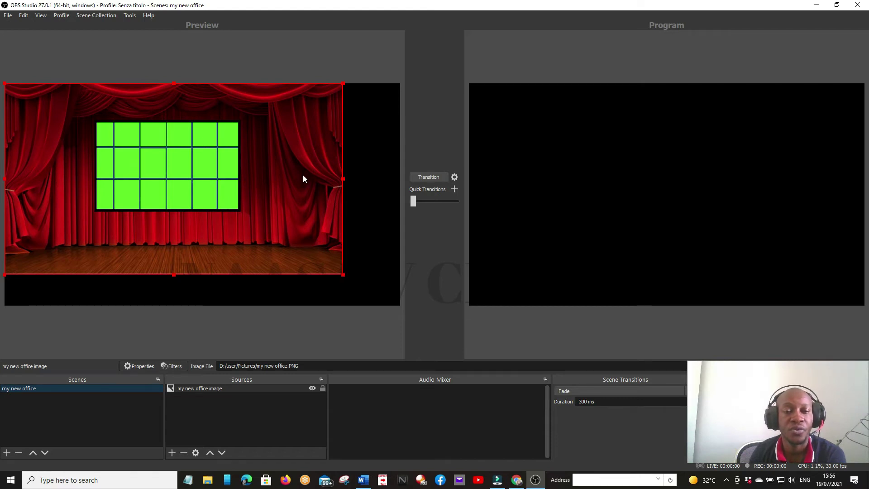
Fit the backdrop image to the screen and transition the preview fully to the program output.
{"action": "right_click", "coordinate": [215, 390]}
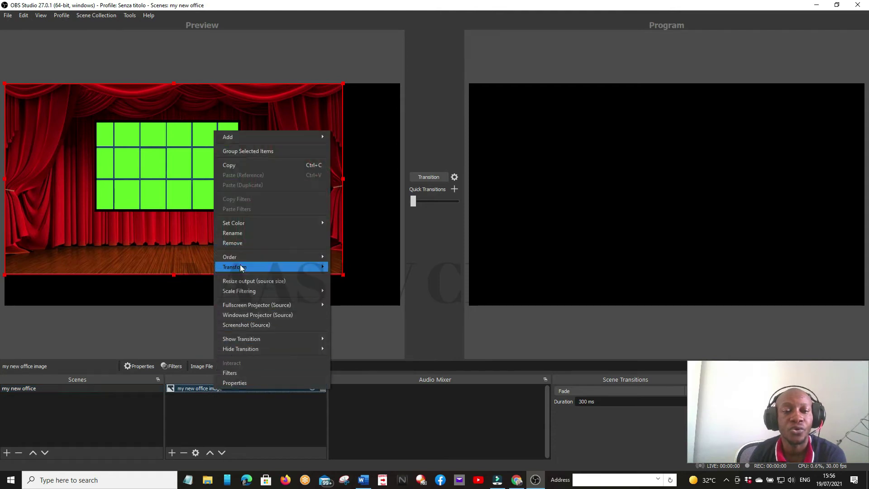
{"action": "mouse_move", "coordinate": [239, 269]}
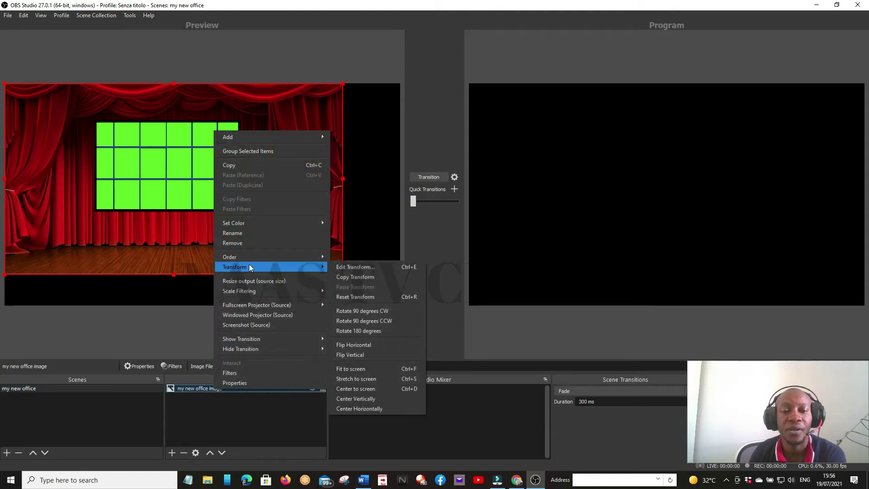
{"action": "left_click", "coordinate": [355, 369]}
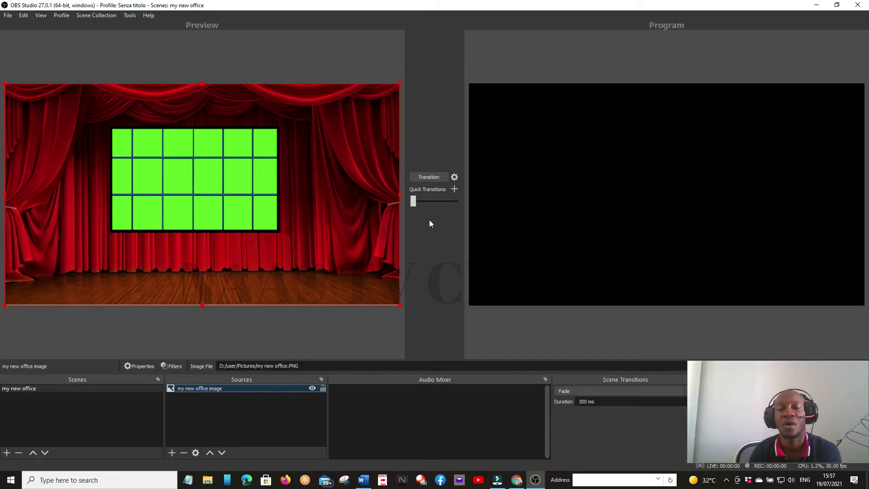
{"action": "left_click_drag", "start_coordinate": [412, 202], "coordinate": [486, 210]}
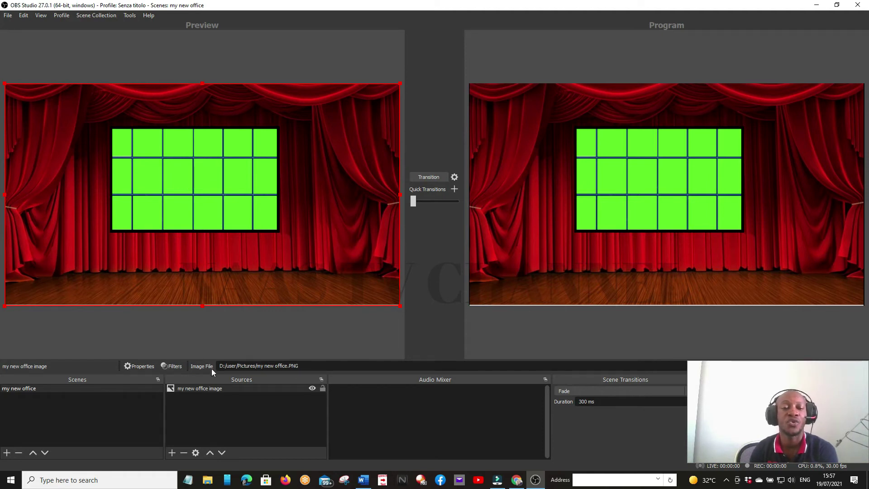
Add a Chroma Key filter with its default name and green key color to the "my new office image" source.
{"action": "right_click", "coordinate": [194, 388]}
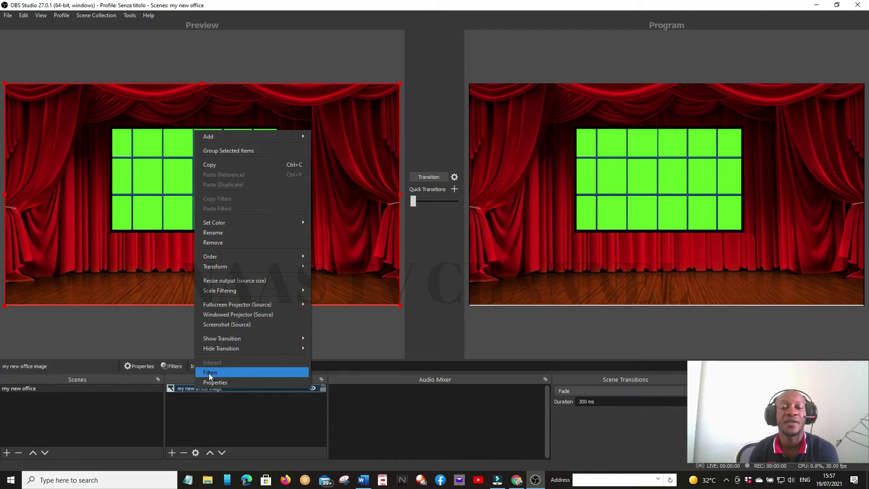
{"action": "left_click", "coordinate": [208, 373]}
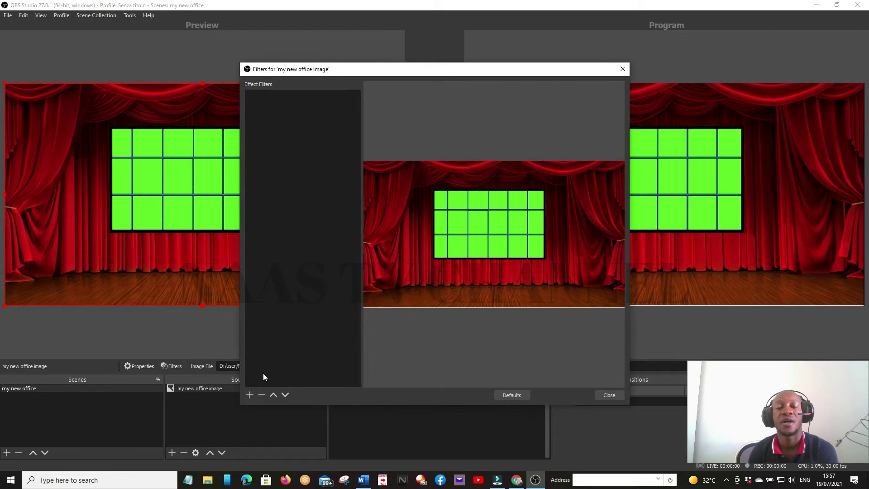
{"action": "left_click", "coordinate": [250, 395]}
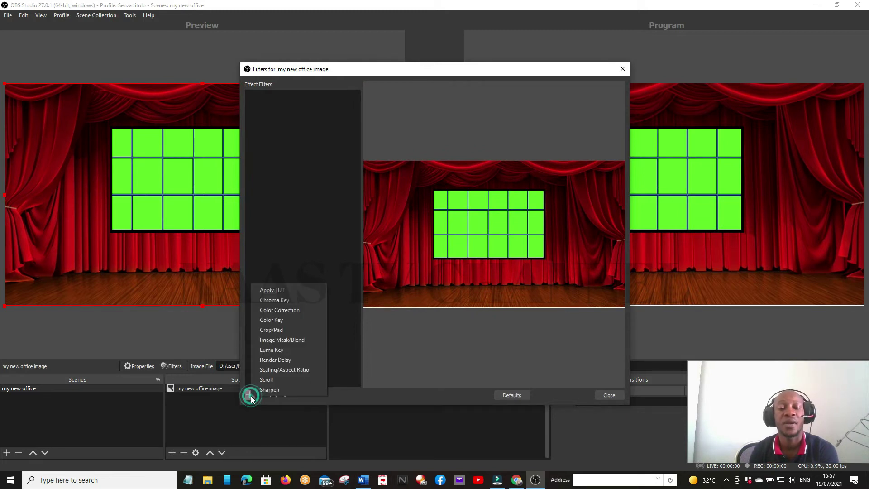
{"action": "left_click", "coordinate": [273, 300]}
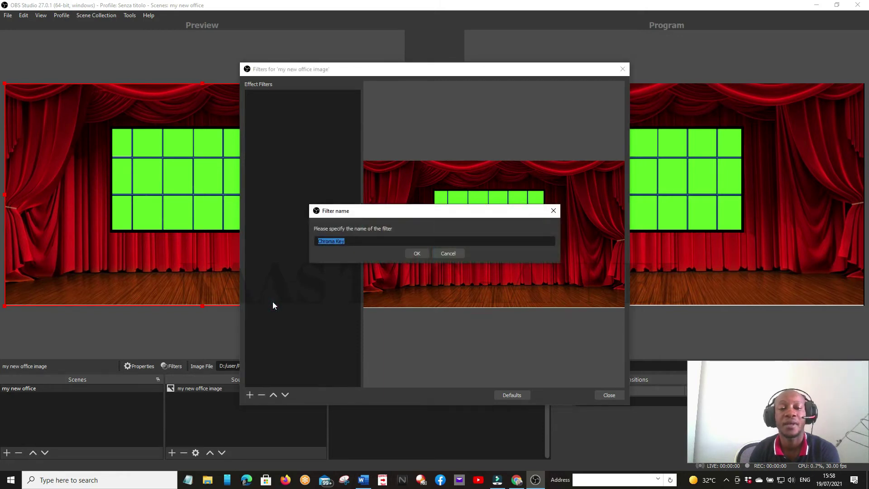
{"action": "left_click", "coordinate": [417, 254]}
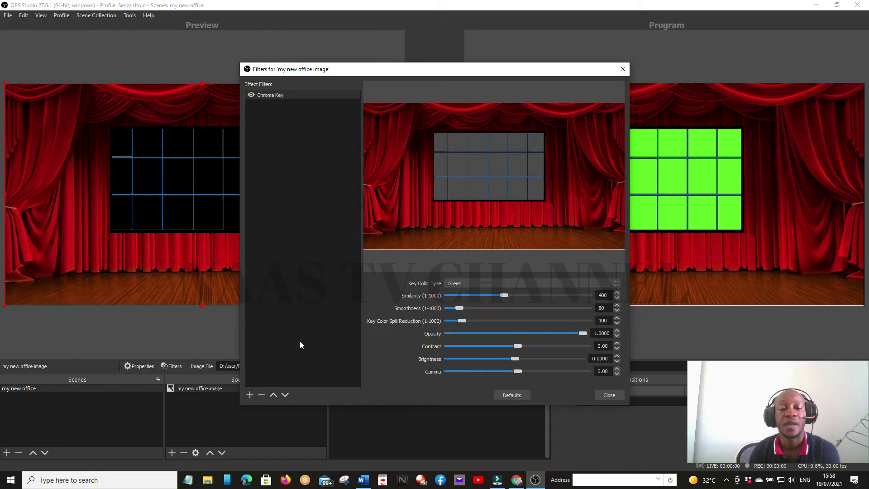
Add Color Correction and Color Key filters with default names to the backdrop image source and close its filters.
{"action": "left_click", "coordinate": [250, 396]}
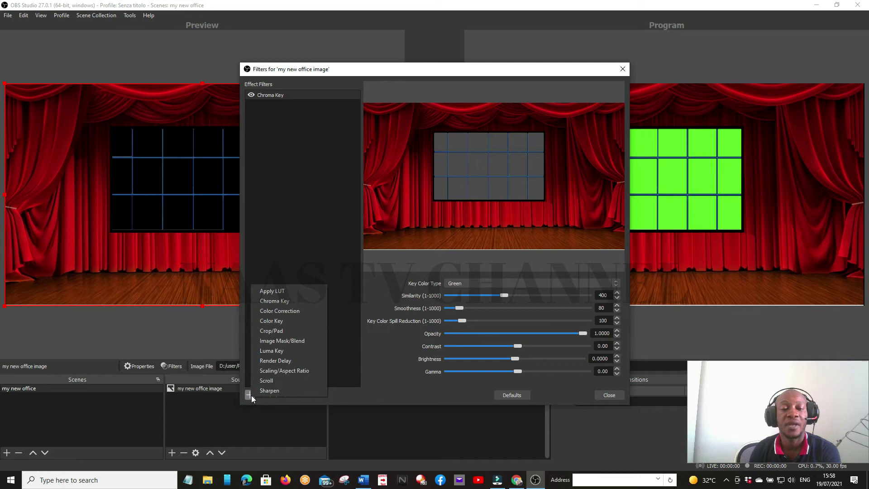
{"action": "left_click", "coordinate": [283, 312]}
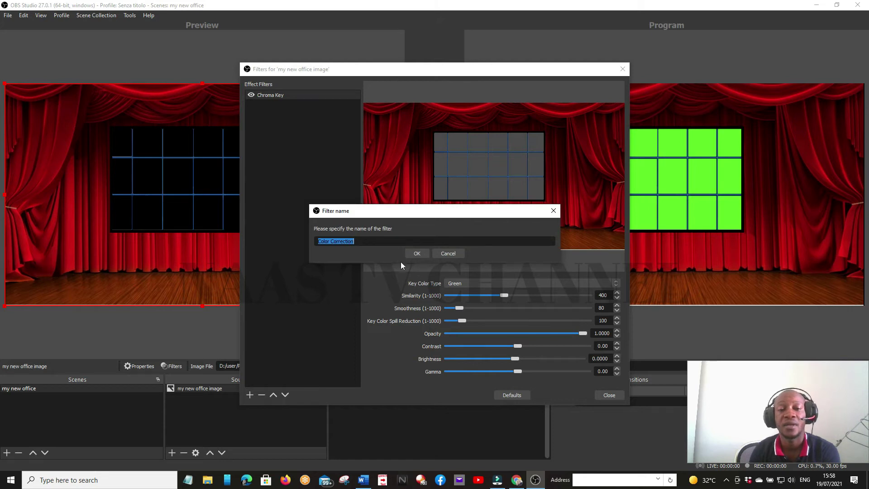
{"action": "left_click", "coordinate": [416, 255]}
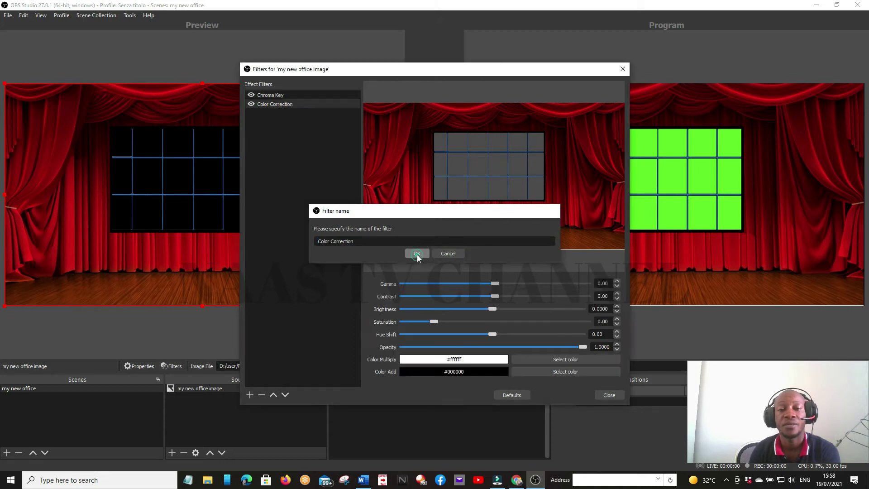
{"action": "left_click", "coordinate": [250, 395]}
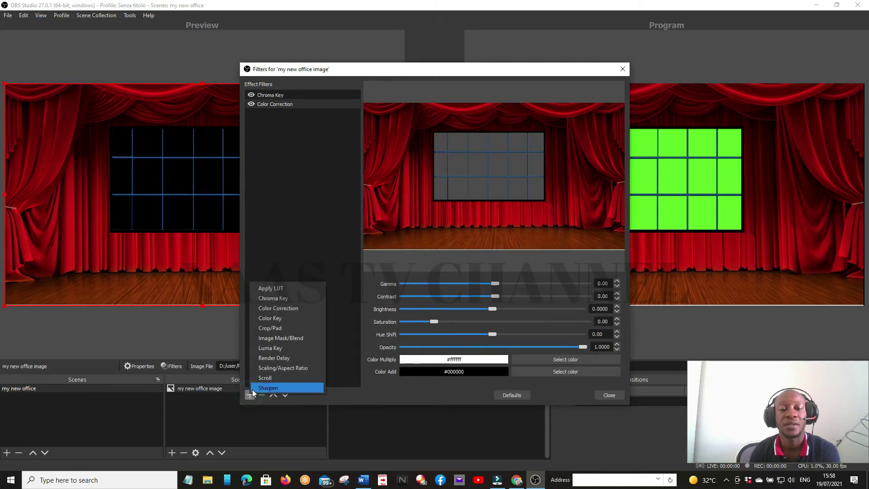
{"action": "left_click", "coordinate": [276, 320]}
{"action": "left_click", "coordinate": [417, 254]}
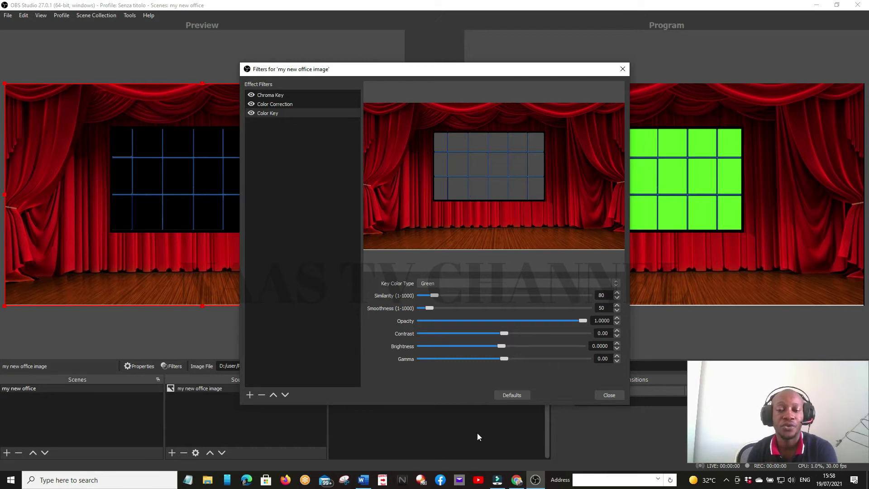
{"action": "left_click", "coordinate": [608, 395]}
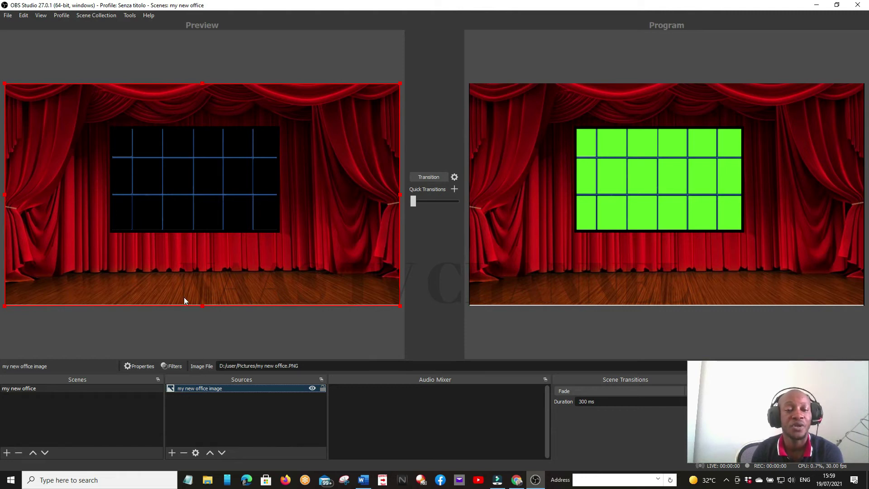
Add a new Image source named "my new office chair" to the scene.
{"action": "left_click", "coordinate": [172, 453]}
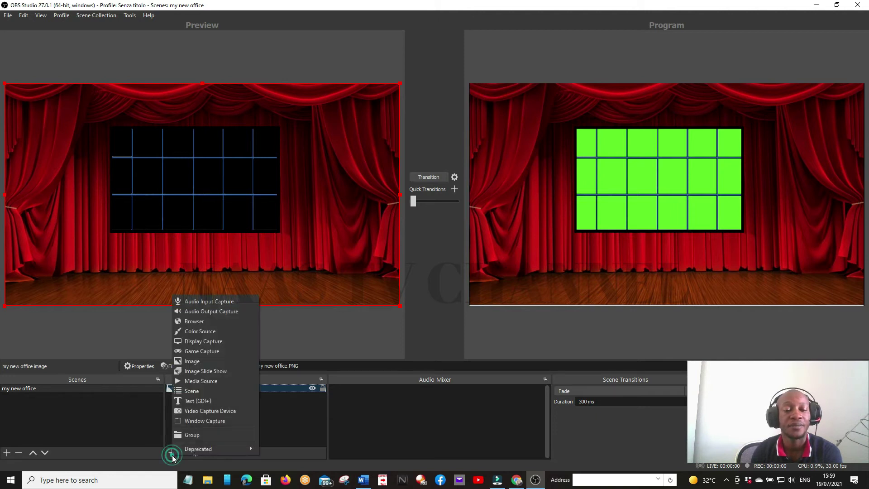
{"action": "left_click", "coordinate": [199, 362]}
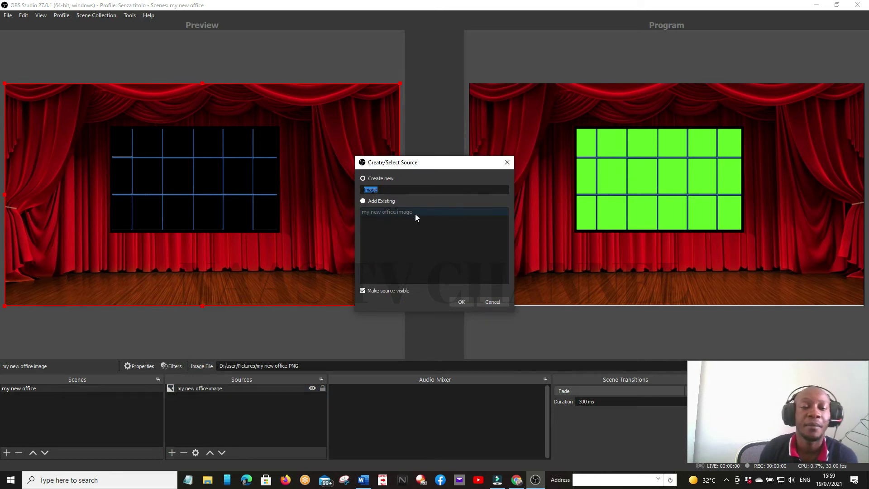
{"action": "type", "text": "my new office"}
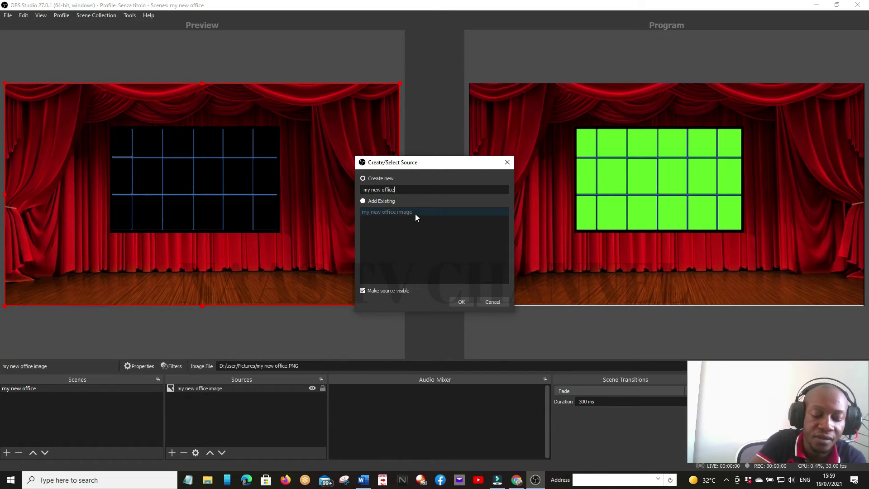
{"action": "type", "text": "ir"}
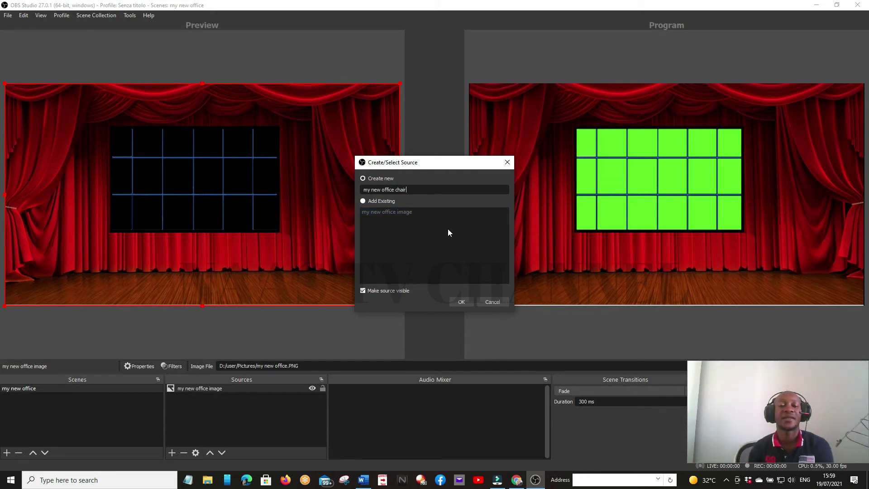
{"action": "left_click", "coordinate": [462, 302]}
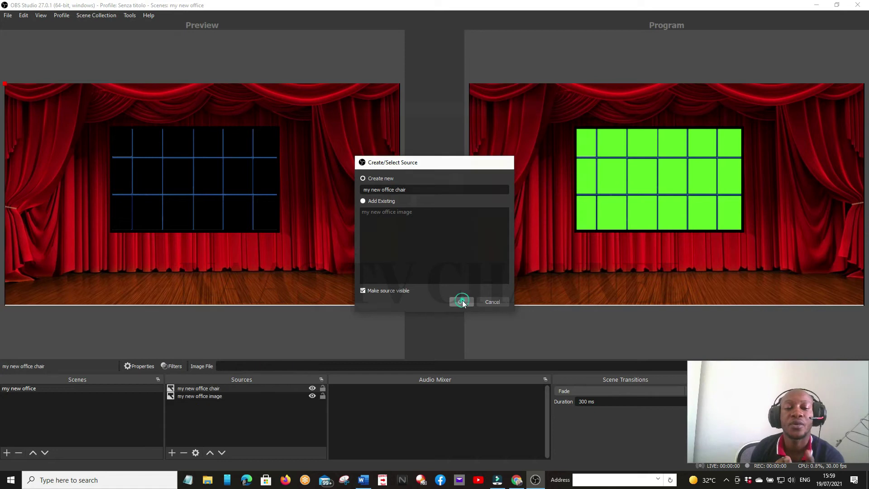
Load the "my streaming chair" picture from the Quick access recent files as the chair source's image file.
{"action": "left_click", "coordinate": [571, 295]}
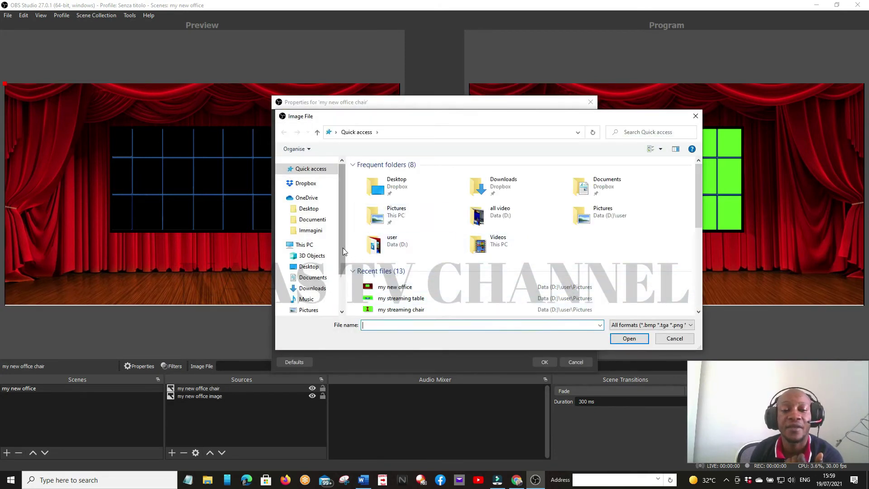
{"action": "scroll", "coordinate": [342, 253], "scroll_direction": "down", "scroll_amount": 1}
{"action": "scroll", "coordinate": [337, 233], "scroll_direction": "up", "scroll_amount": 1}
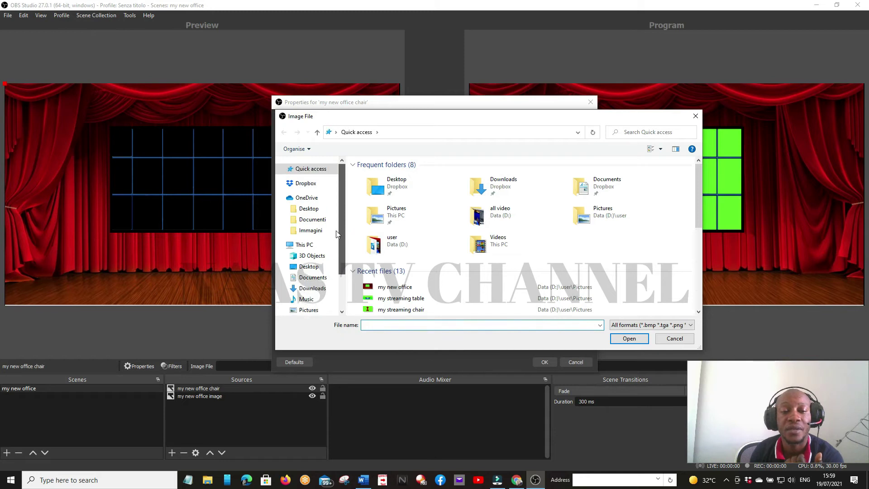
{"action": "scroll", "coordinate": [428, 295], "scroll_direction": "down", "scroll_amount": 1}
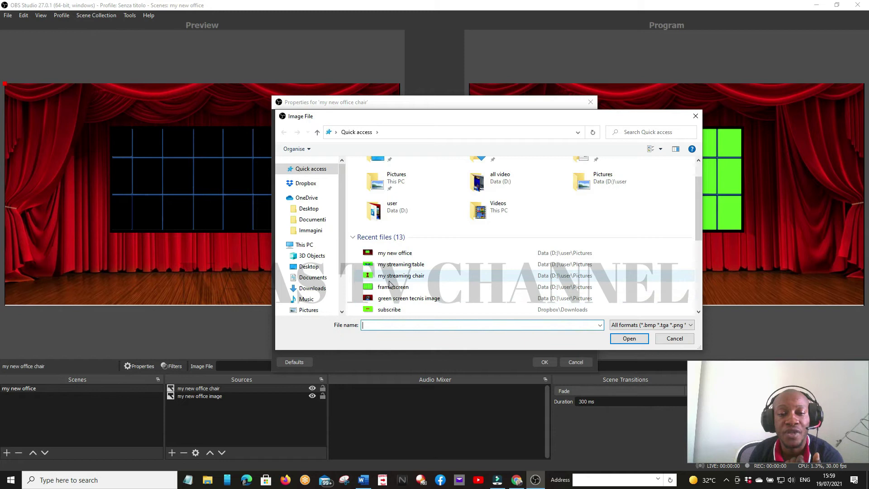
{"action": "scroll", "coordinate": [435, 285], "scroll_direction": "down", "scroll_amount": 1}
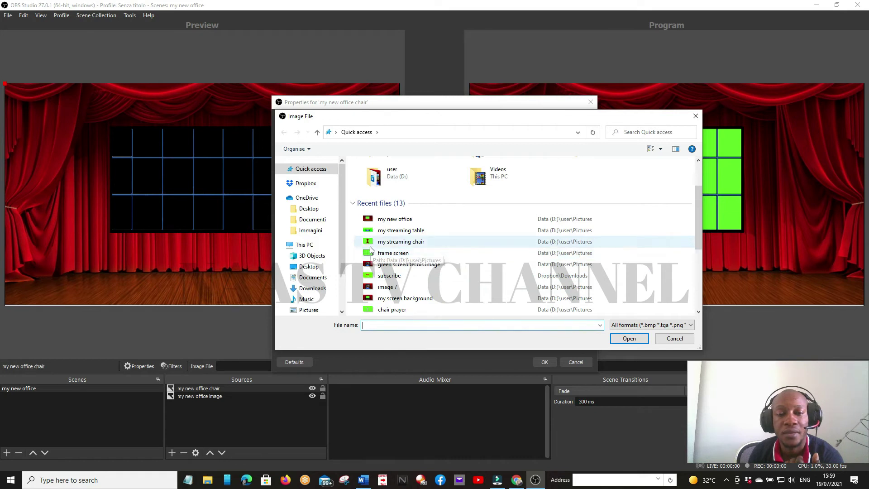
{"action": "left_click", "coordinate": [400, 242]}
{"action": "left_click", "coordinate": [631, 339]}
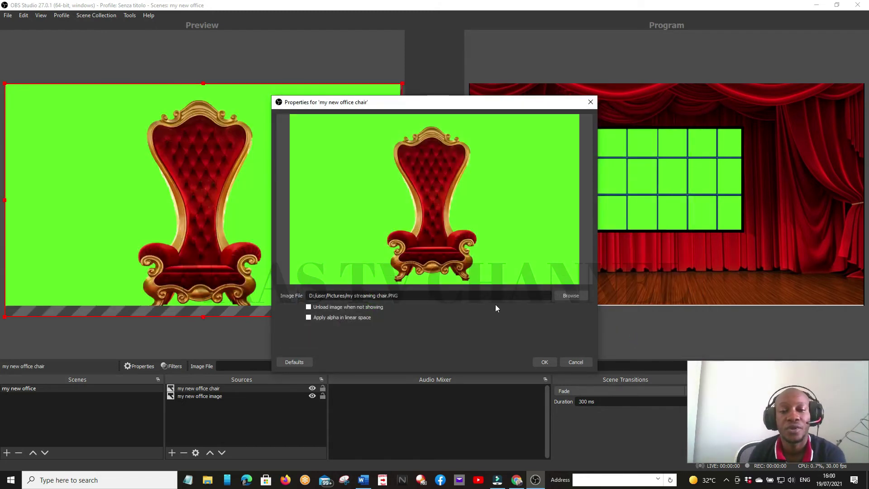
{"action": "left_click", "coordinate": [544, 362]}
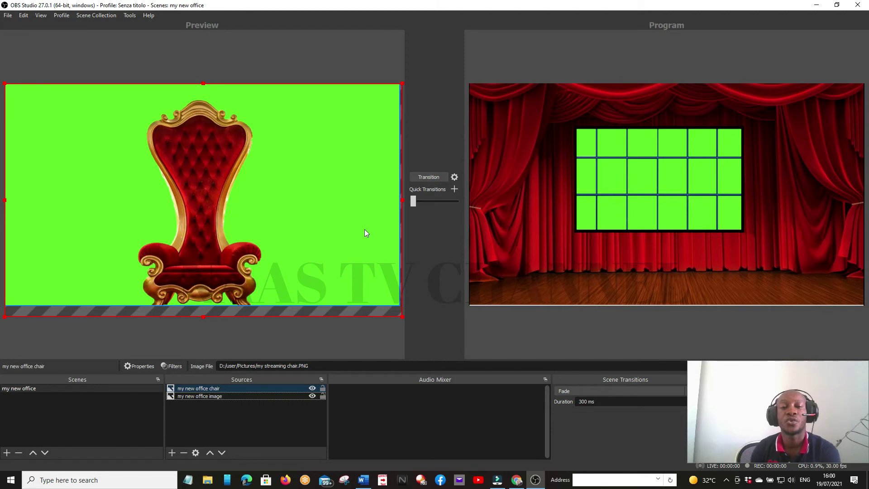
{"action": "left_click", "coordinate": [224, 396]}
{"action": "right_click", "coordinate": [224, 396]}
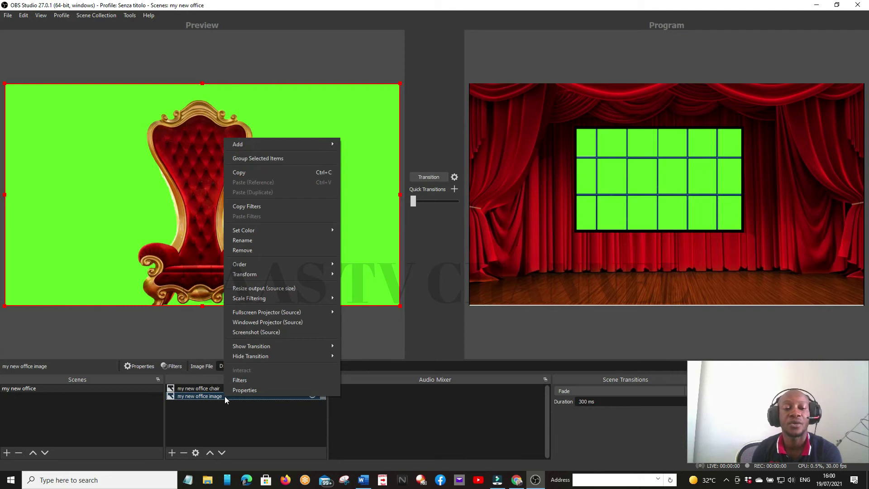
{"action": "left_click", "coordinate": [233, 381]}
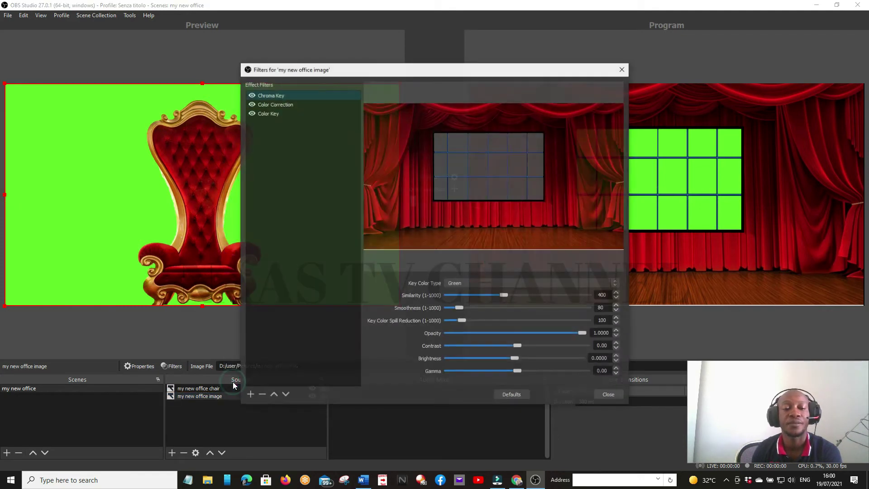
{"action": "left_click", "coordinate": [609, 395]}
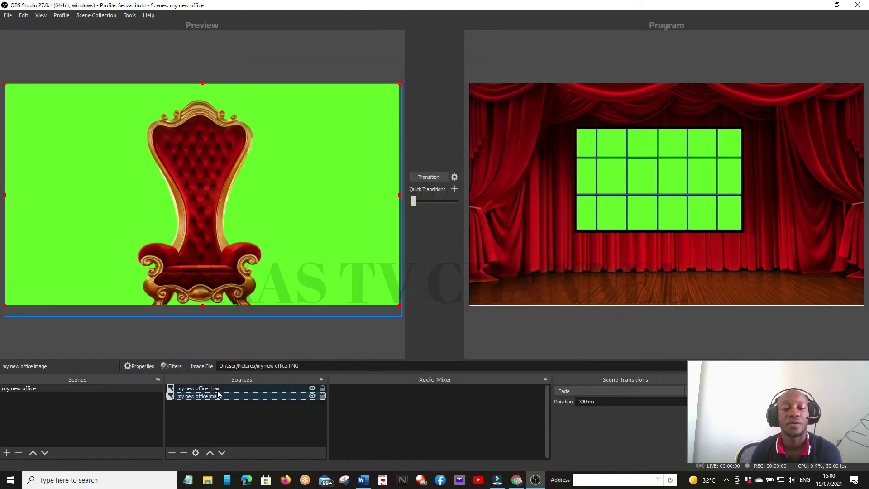
Add a Chroma Key filter with its default name and green key color to the "my new office chair" source.
{"action": "left_click", "coordinate": [217, 391]}
{"action": "right_click", "coordinate": [218, 392]}
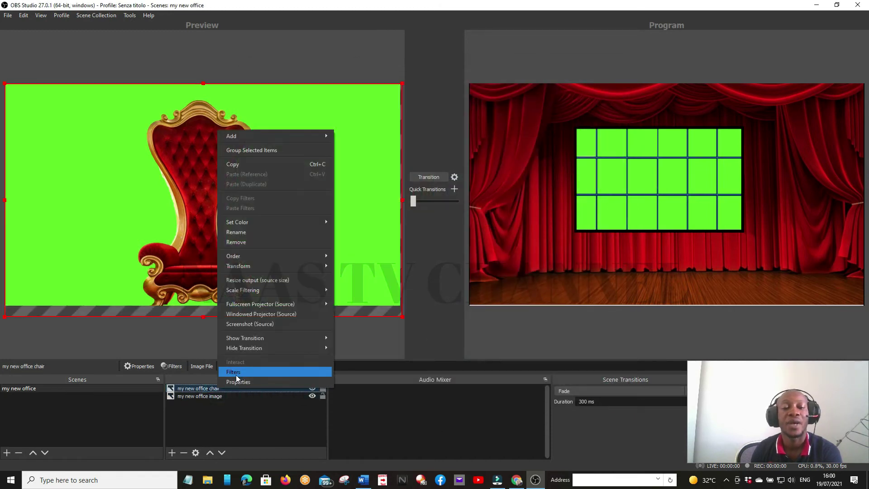
{"action": "left_click", "coordinate": [236, 375]}
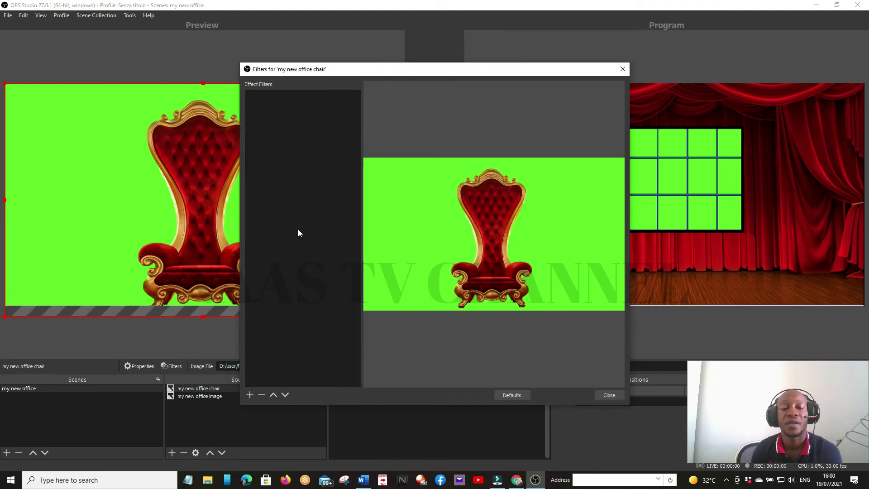
{"action": "left_click", "coordinate": [250, 395]}
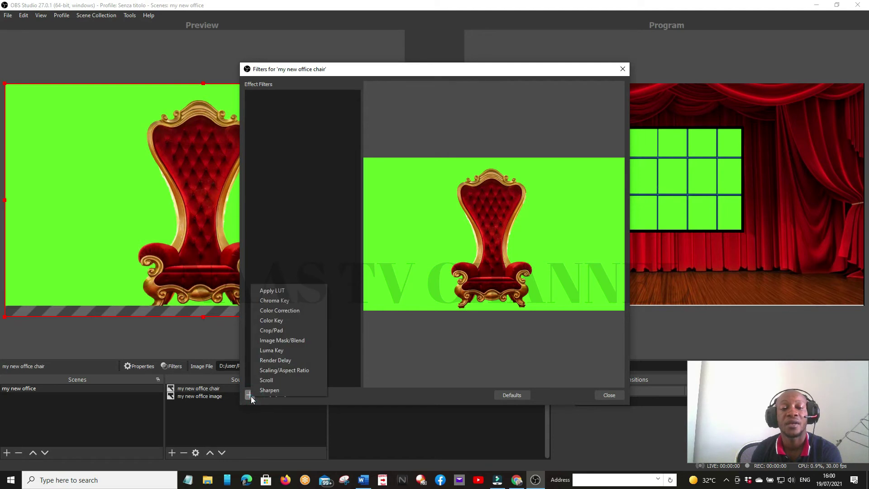
{"action": "left_click", "coordinate": [271, 302]}
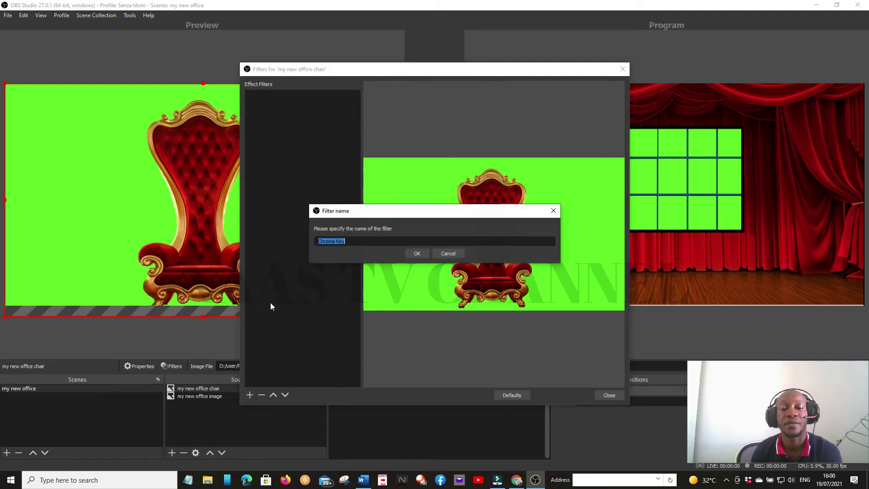
{"action": "left_click", "coordinate": [417, 253]}
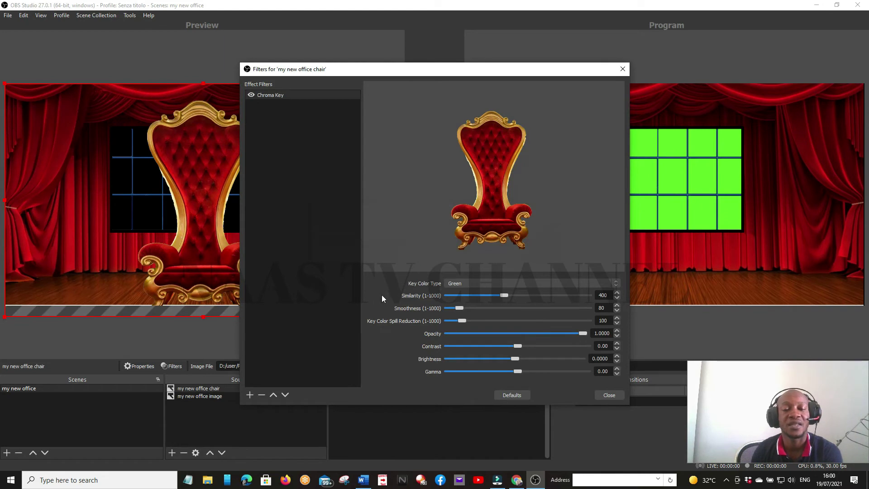
Add Color Correction and Color Key filters with default names to the "my new office chair" source and close its filters.
{"action": "left_click", "coordinate": [250, 395]}
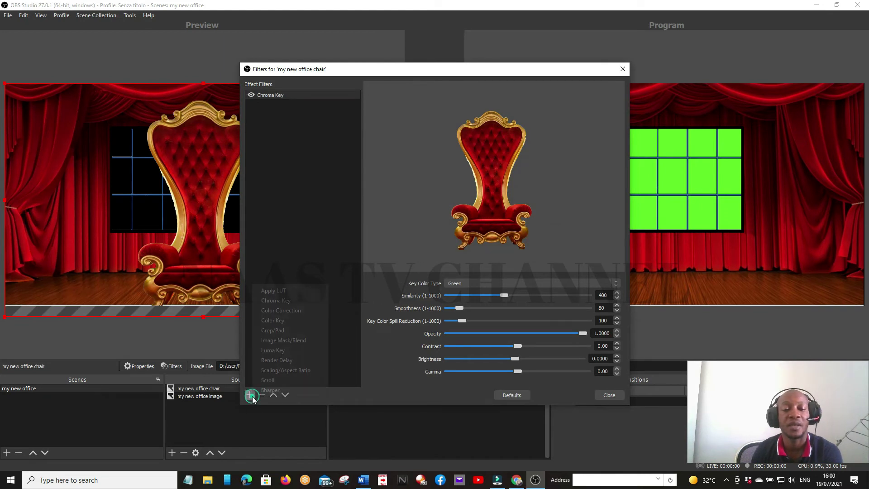
{"action": "left_click", "coordinate": [286, 312]}
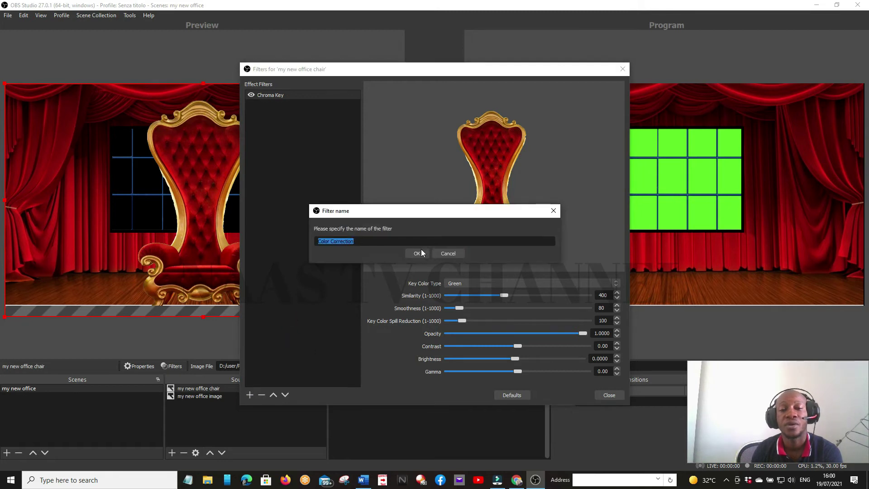
{"action": "left_click", "coordinate": [417, 253]}
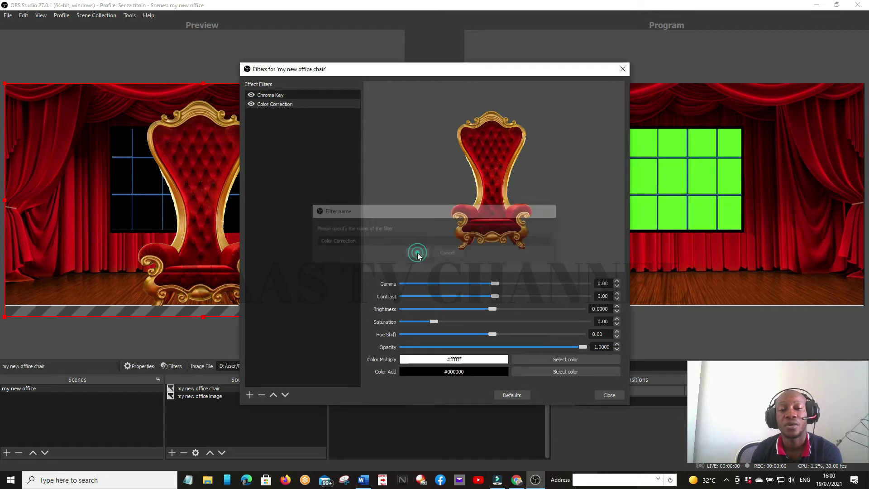
{"action": "left_click", "coordinate": [248, 395]}
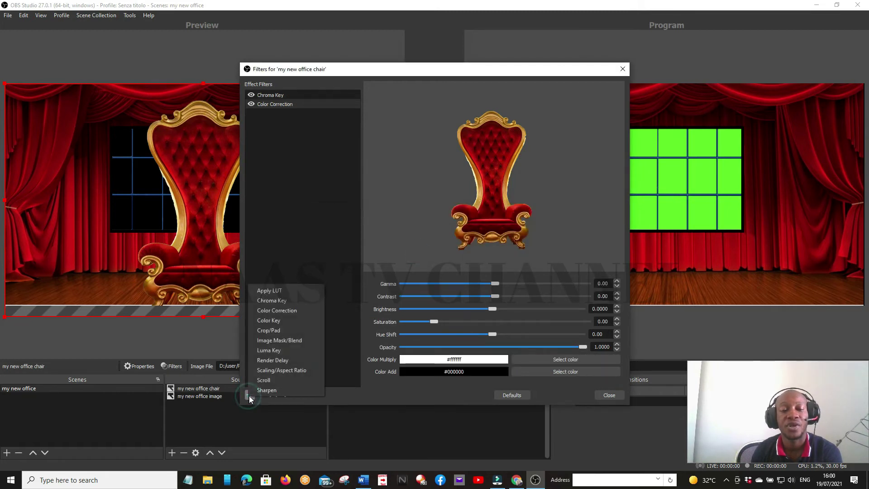
{"action": "left_click", "coordinate": [269, 319]}
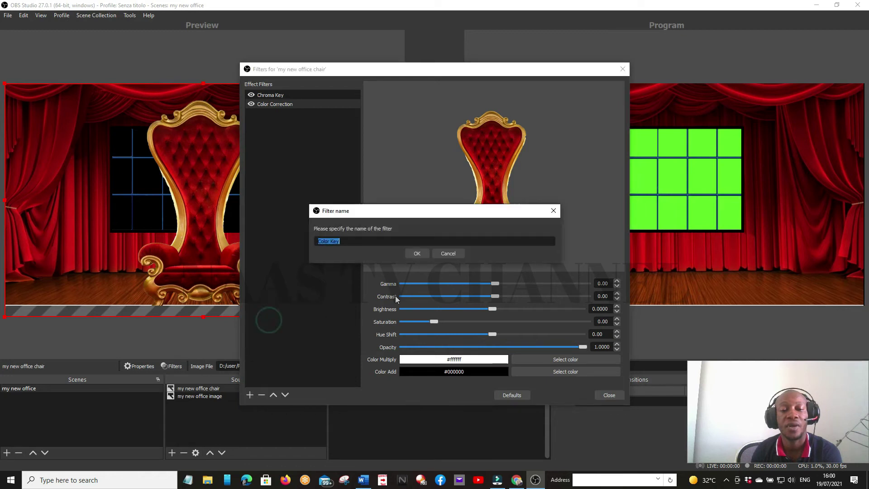
{"action": "left_click", "coordinate": [418, 254]}
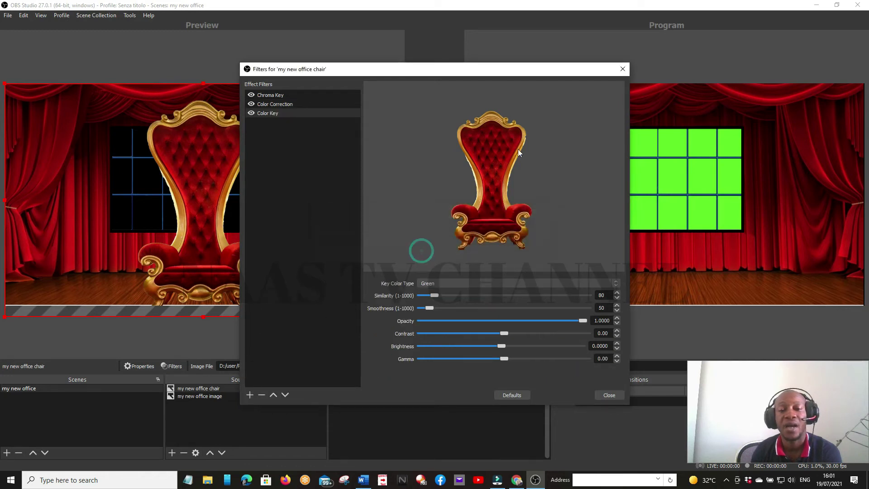
{"action": "left_click", "coordinate": [610, 395]}
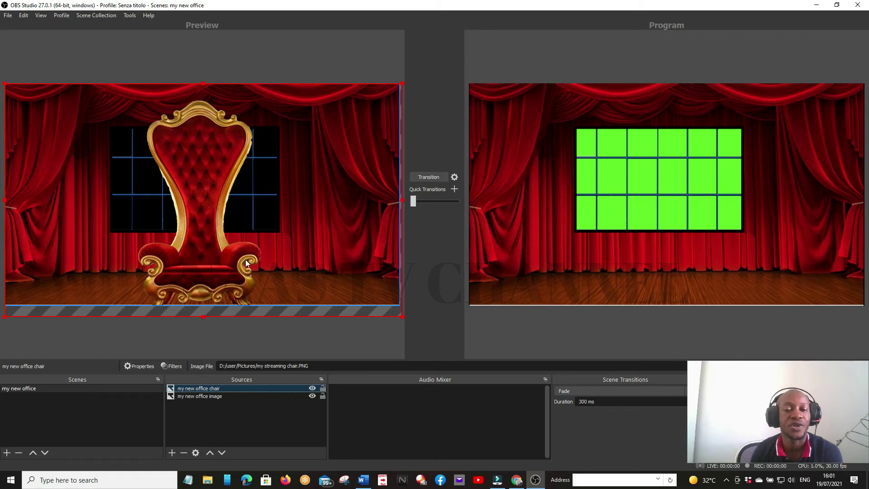
Shrink the chair and stand it centrally on the stage floor in front of the window, and transition the preview to the program output.
{"action": "mouse_move", "coordinate": [190, 219]}
{"action": "left_mouse_down"}
{"action": "mouse_move", "coordinate": [181, 218]}
{"action": "mouse_move", "coordinate": [219, 213]}
{"action": "mouse_move", "coordinate": [151, 217]}
{"action": "mouse_move", "coordinate": [185, 214]}
{"action": "left_mouse_up"}
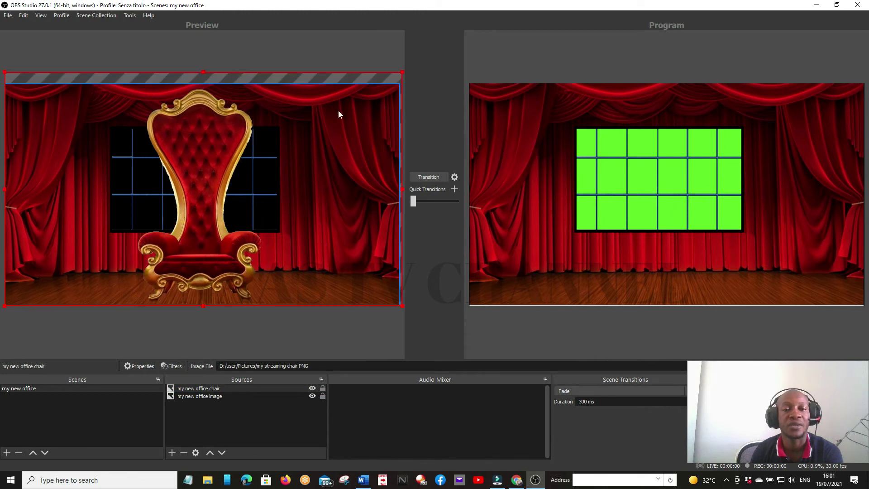
{"action": "left_click_drag", "start_coordinate": [403, 73], "coordinate": [271, 150]}
{"action": "left_click_drag", "start_coordinate": [187, 241], "coordinate": [259, 228]}
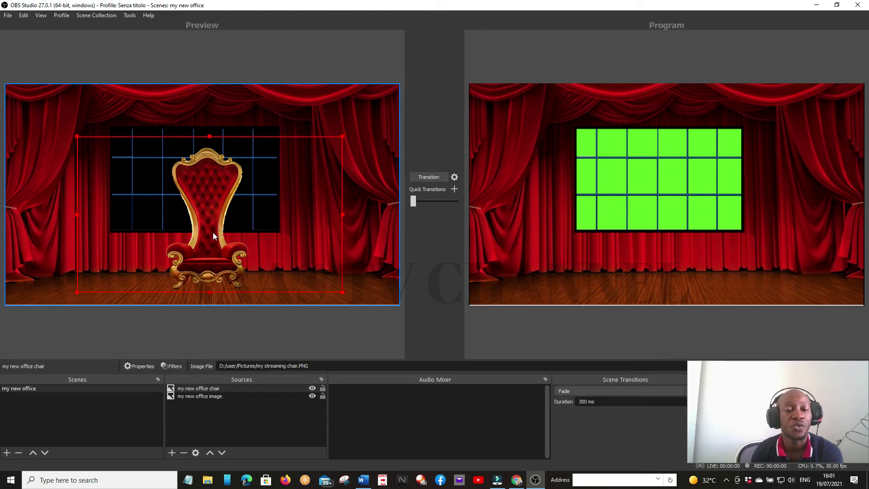
{"action": "mouse_move", "coordinate": [213, 233]}
{"action": "left_mouse_down"}
{"action": "mouse_move", "coordinate": [204, 233]}
{"action": "mouse_move", "coordinate": [208, 241]}
{"action": "left_mouse_up"}
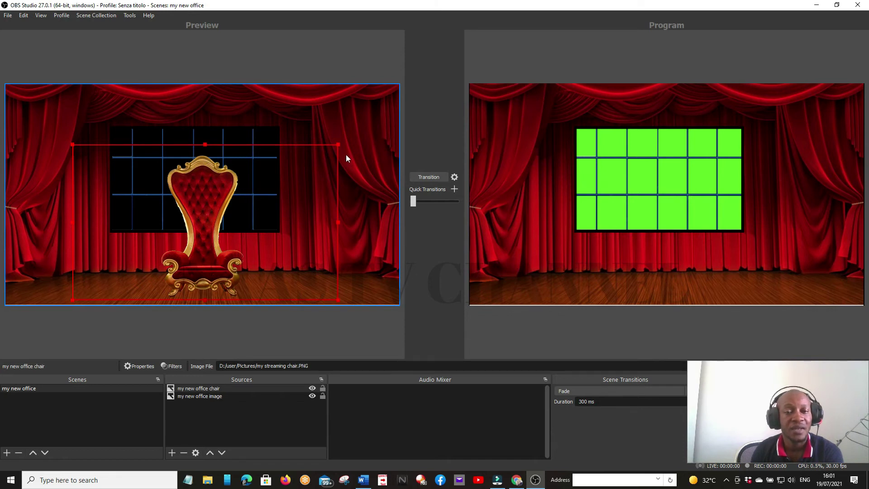
{"action": "left_click_drag", "start_coordinate": [339, 144], "coordinate": [317, 193]}
{"action": "left_click_drag", "start_coordinate": [275, 224], "coordinate": [287, 225]}
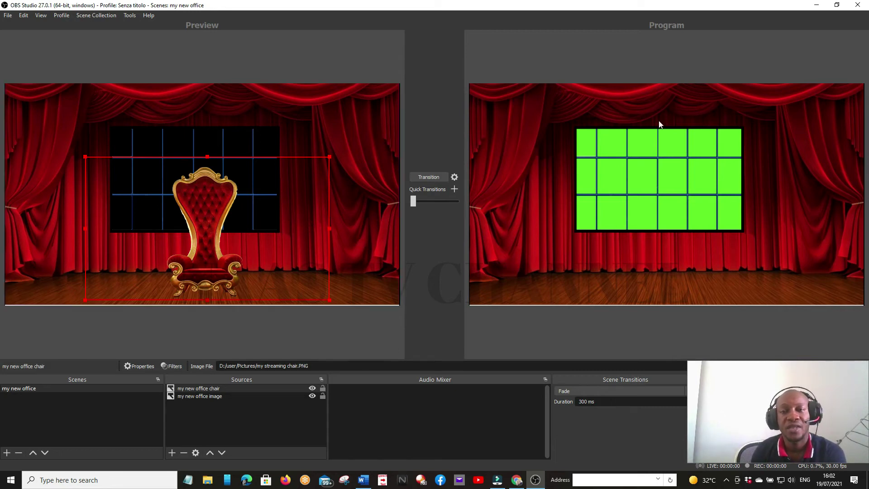
{"action": "left_click_drag", "start_coordinate": [415, 202], "coordinate": [462, 212]}
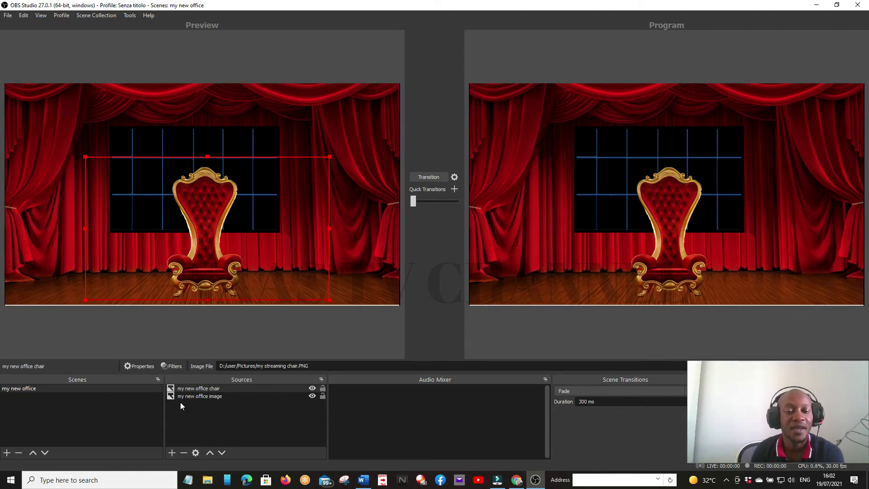
Add a new Image source named "my new office table" to the scene.
{"action": "left_click", "coordinate": [173, 454]}
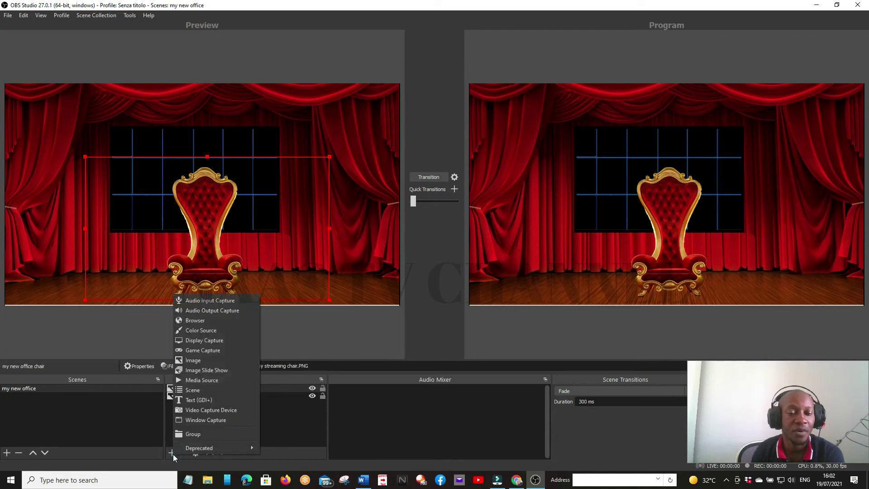
{"action": "left_click", "coordinate": [193, 361]}
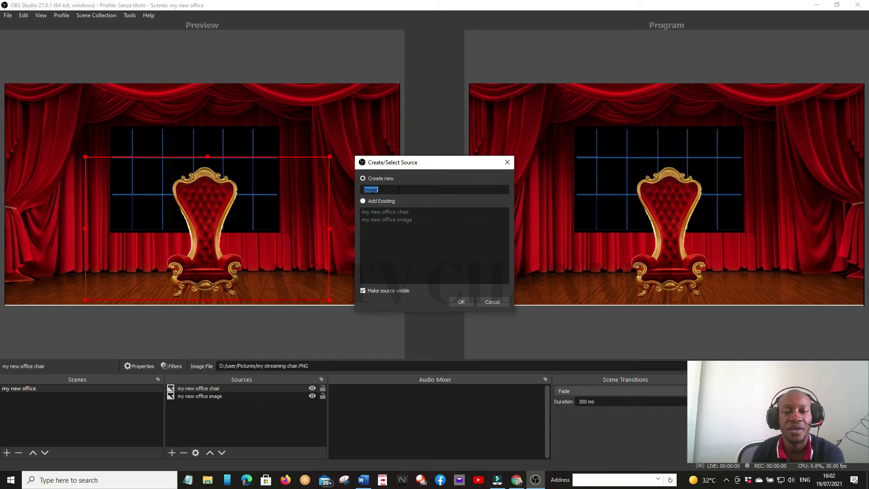
{"action": "type", "text": "my n"}
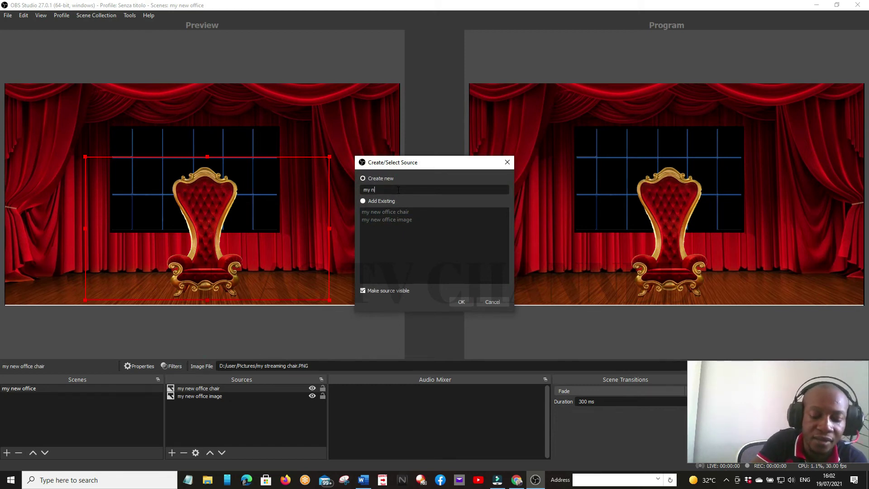
{"action": "type", "text": "ew"}
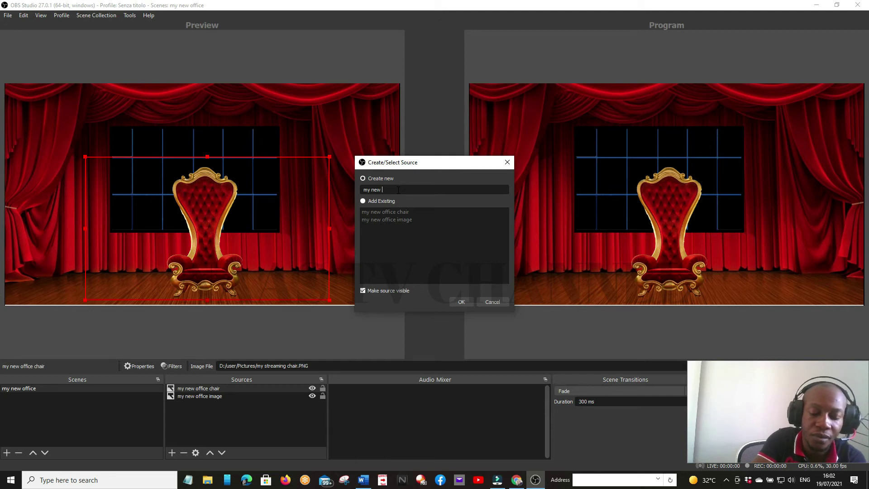
{"action": "type", "text": " office t"}
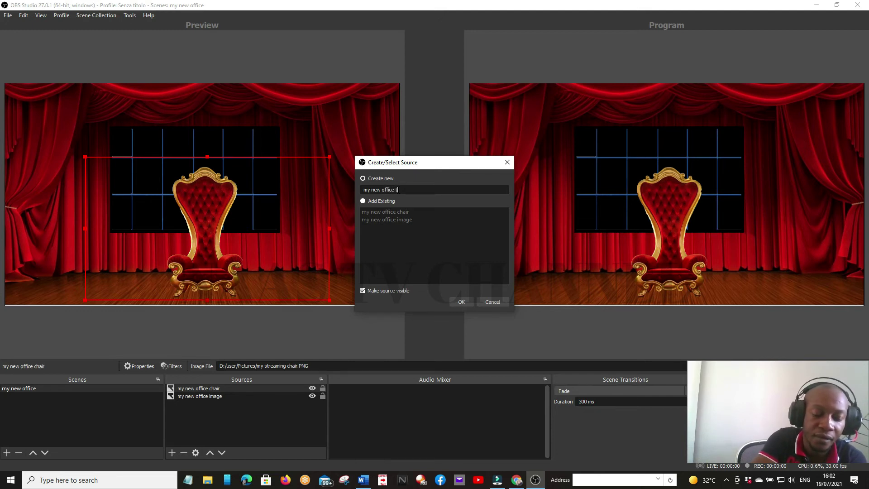
{"action": "type", "text": "e"}
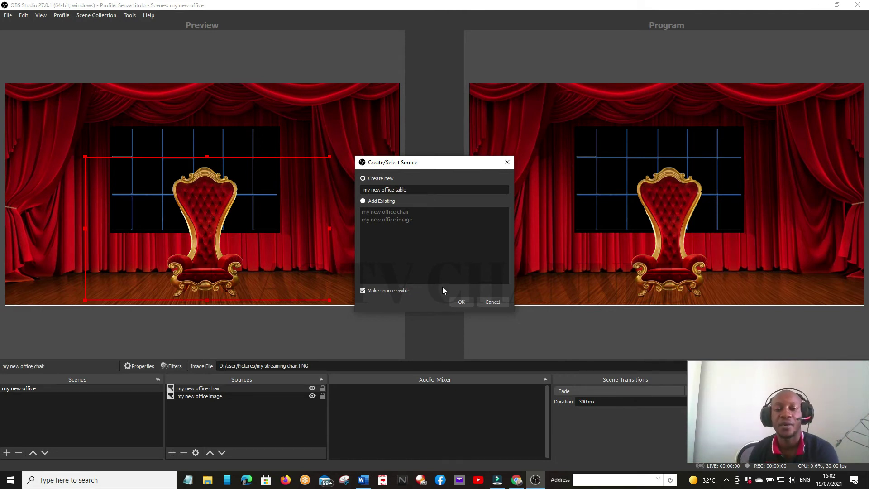
{"action": "left_click", "coordinate": [458, 300]}
Load the "my streaming table" picture from the Quick access recent files as the table source's image file.
{"action": "left_click", "coordinate": [572, 296]}
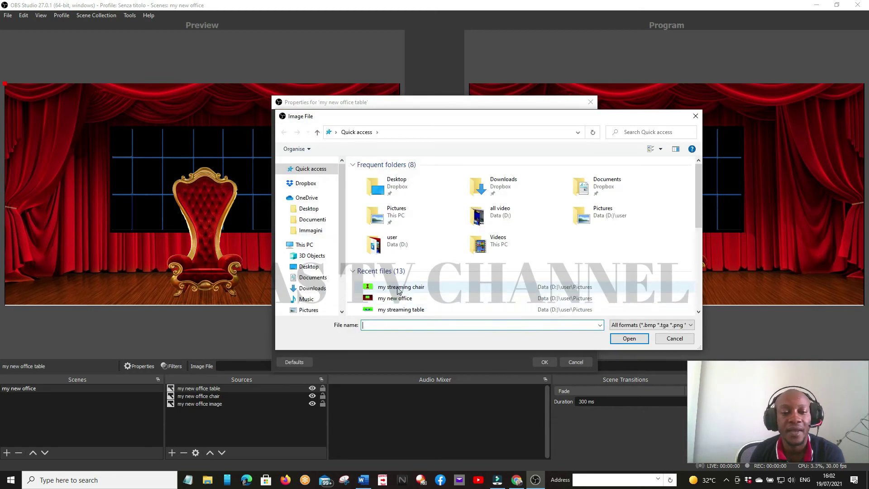
{"action": "left_click", "coordinate": [417, 312]}
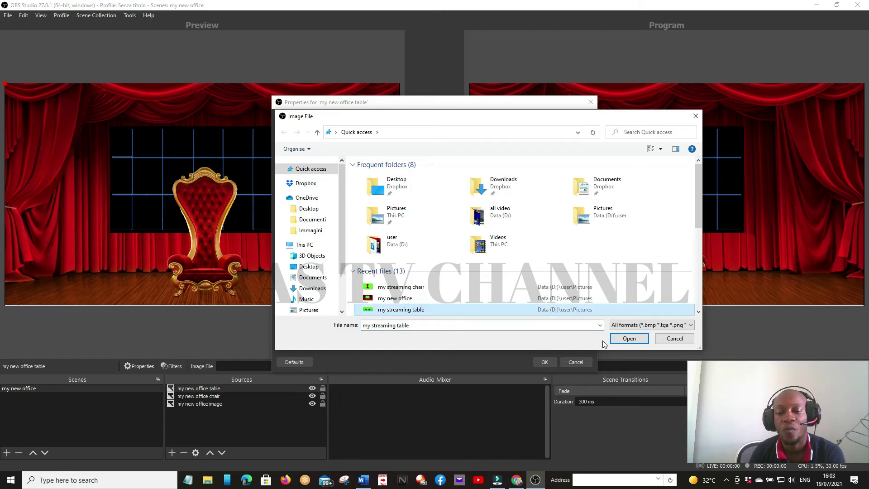
{"action": "left_click", "coordinate": [624, 341]}
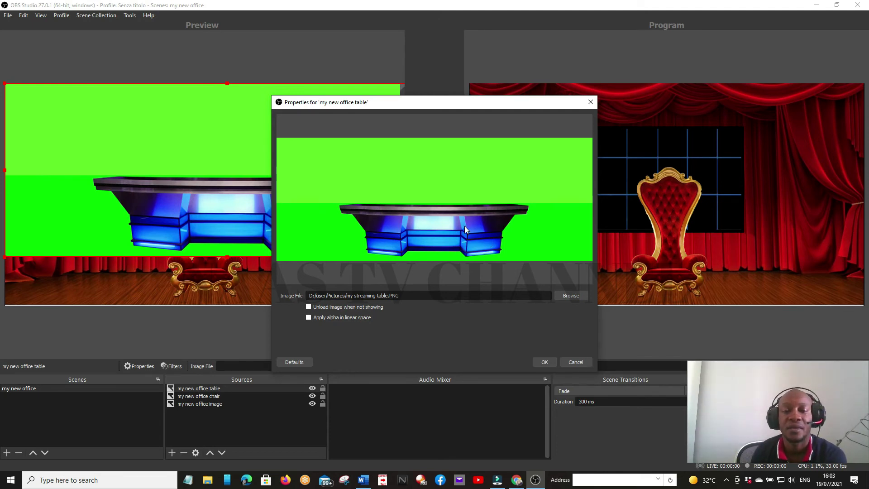
{"action": "left_click", "coordinate": [545, 362]}
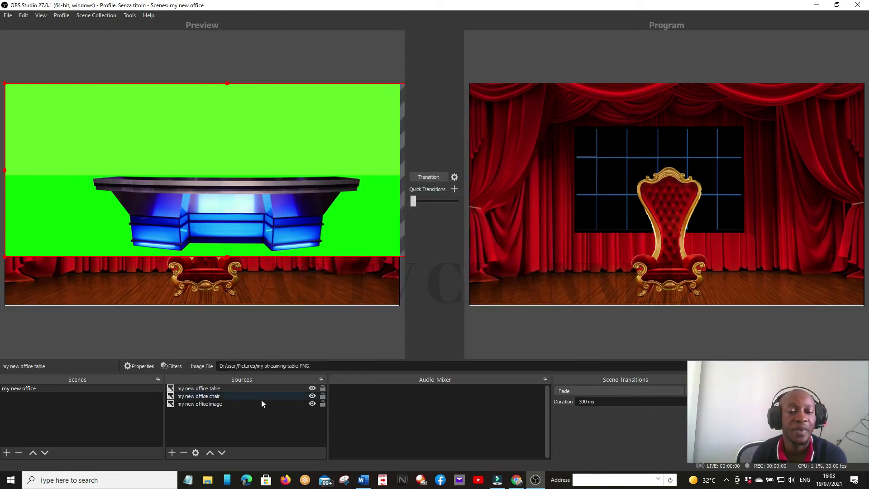
Add a Chroma Key filter with its default name and green key color to the "my new office table" source.
{"action": "right_click", "coordinate": [196, 389]}
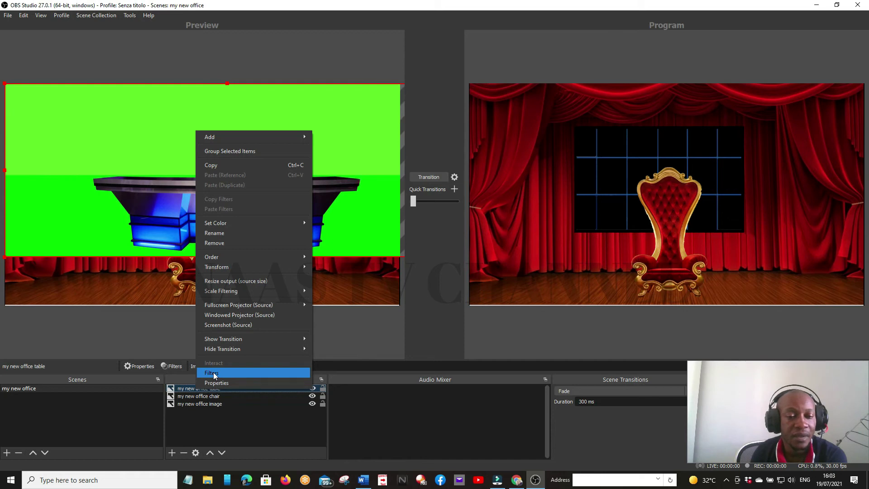
{"action": "left_click", "coordinate": [213, 374]}
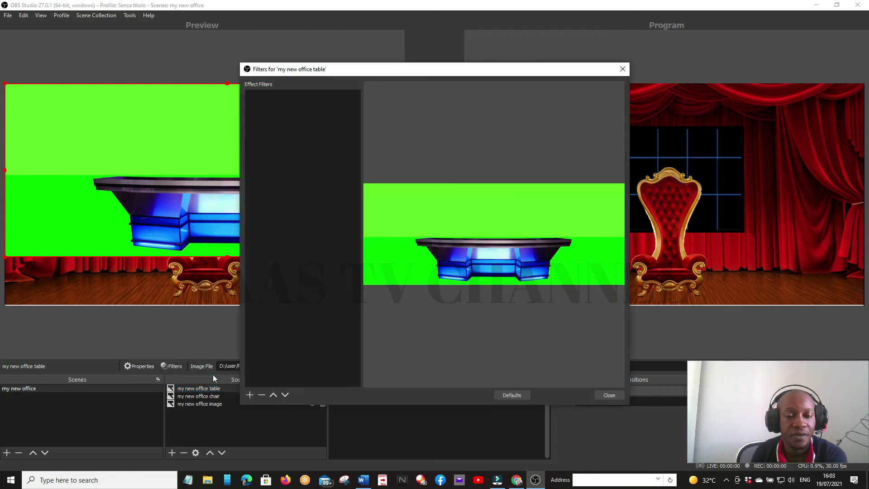
{"action": "left_click", "coordinate": [250, 395]}
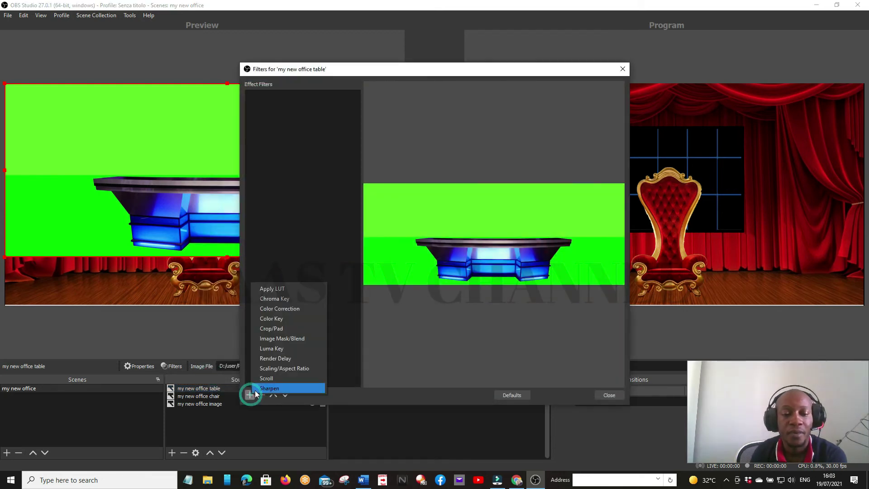
{"action": "left_click", "coordinate": [280, 299]}
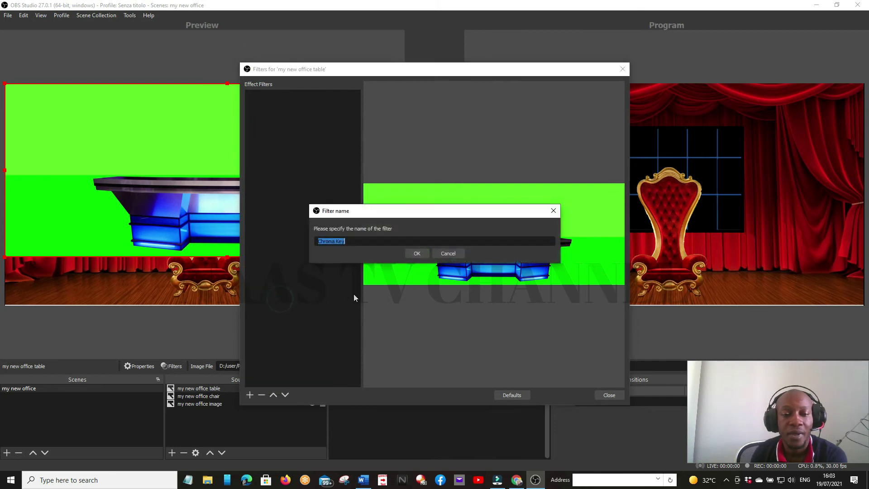
{"action": "left_click", "coordinate": [416, 254]}
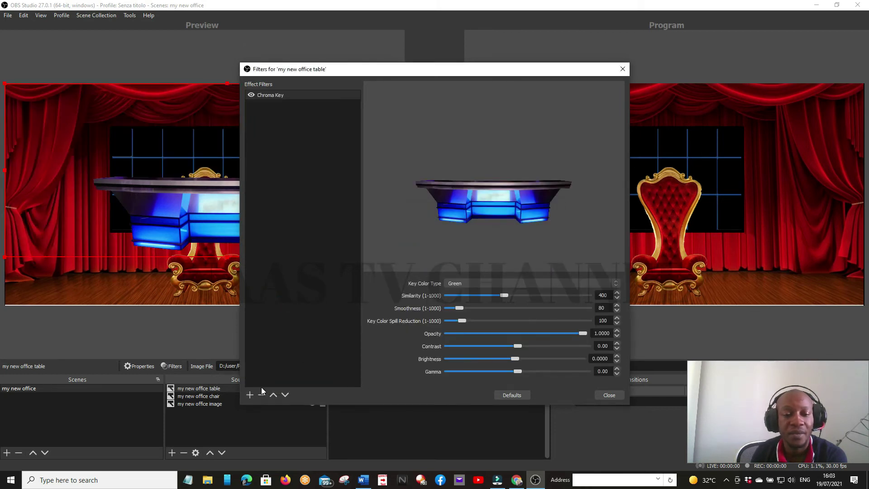
Add Color Correction and Color Key filters with default names to the "my new office table" source and close its filters.
{"action": "left_click", "coordinate": [250, 395]}
{"action": "left_click", "coordinate": [280, 309]}
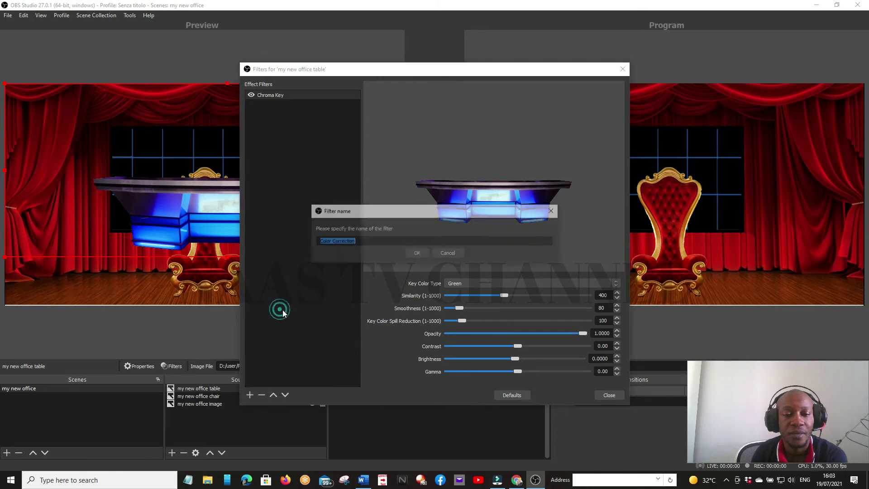
{"action": "left_click", "coordinate": [415, 252]}
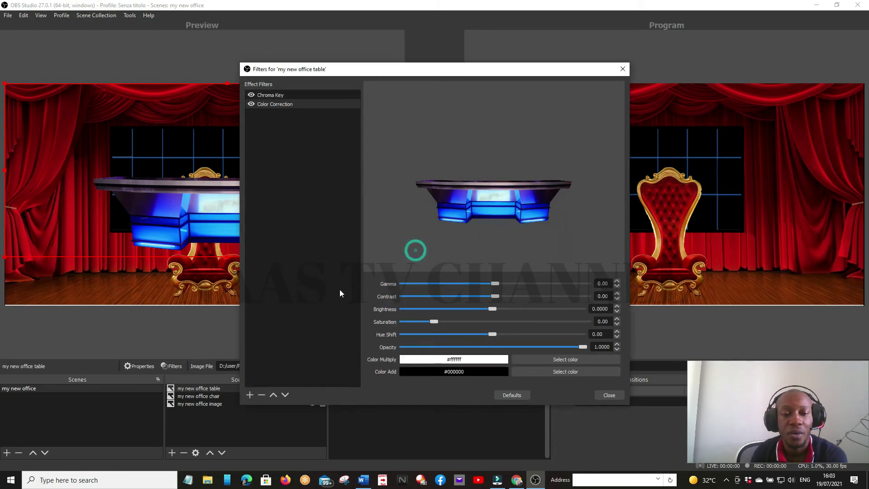
{"action": "left_click", "coordinate": [250, 395]}
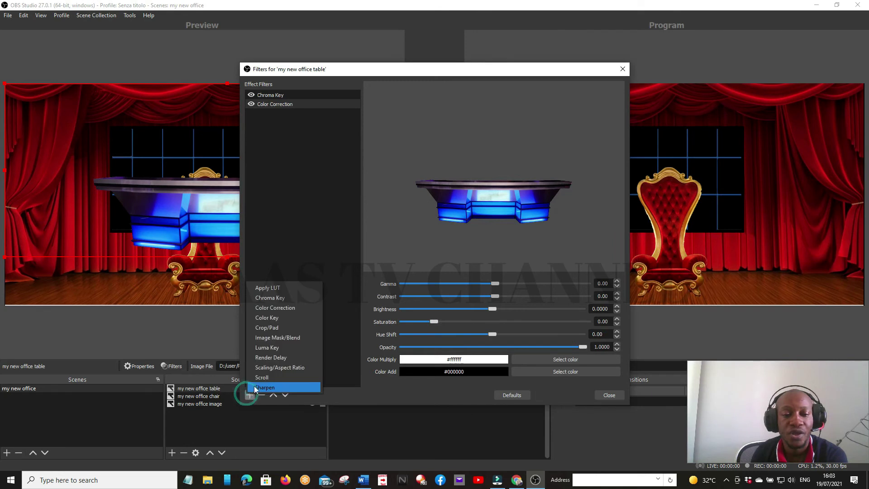
{"action": "left_click", "coordinate": [274, 321]}
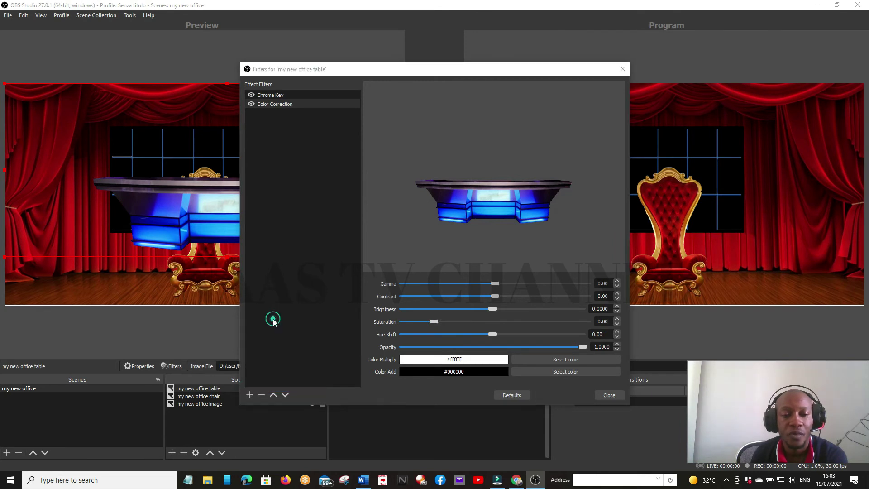
{"action": "left_click", "coordinate": [415, 254]}
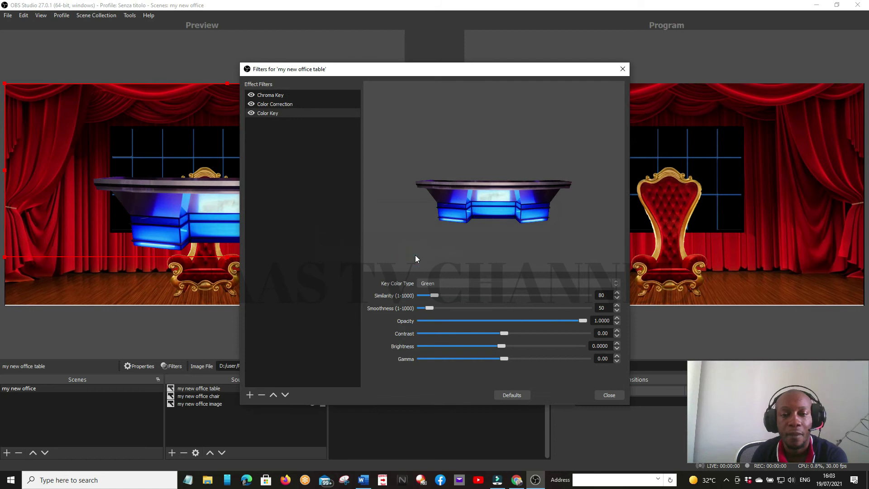
{"action": "left_click", "coordinate": [607, 395]}
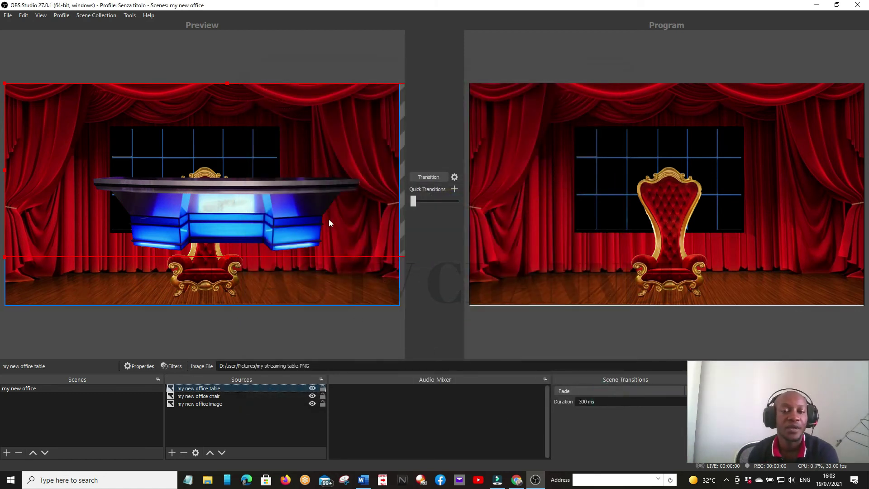
Select the table image in the preview and move it down onto the stage floor in front of the chair.
{"action": "left_click", "coordinate": [349, 184]}
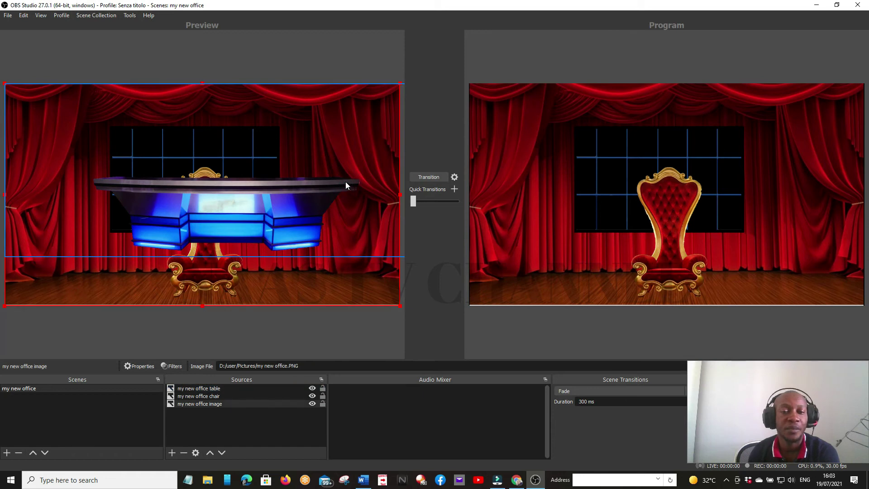
{"action": "mouse_move", "coordinate": [346, 181]}
{"action": "left_mouse_down"}
{"action": "mouse_move", "coordinate": [339, 181]}
{"action": "mouse_move", "coordinate": [346, 185]}
{"action": "left_mouse_up"}
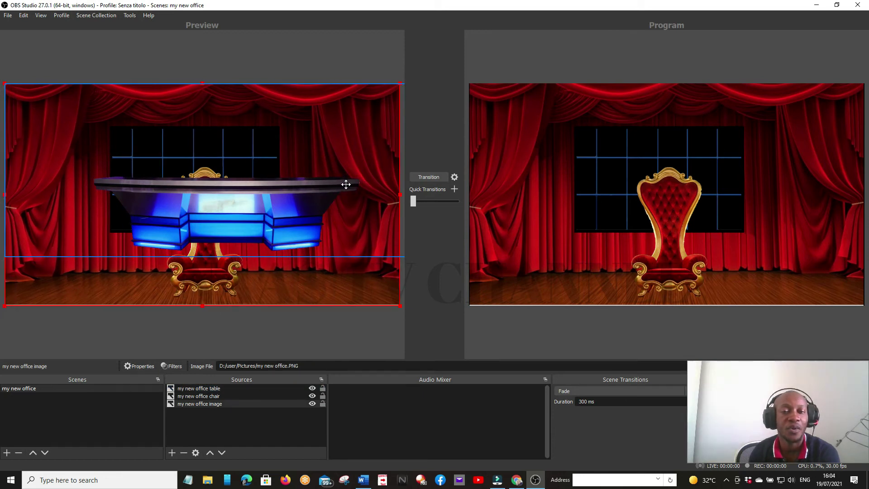
{"action": "left_click", "coordinate": [280, 216]}
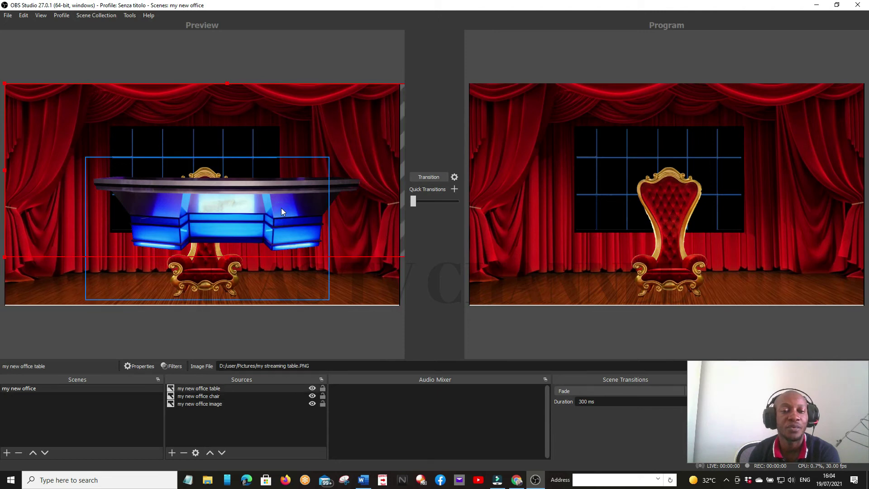
{"action": "left_click_drag", "start_coordinate": [279, 213], "coordinate": [260, 269]}
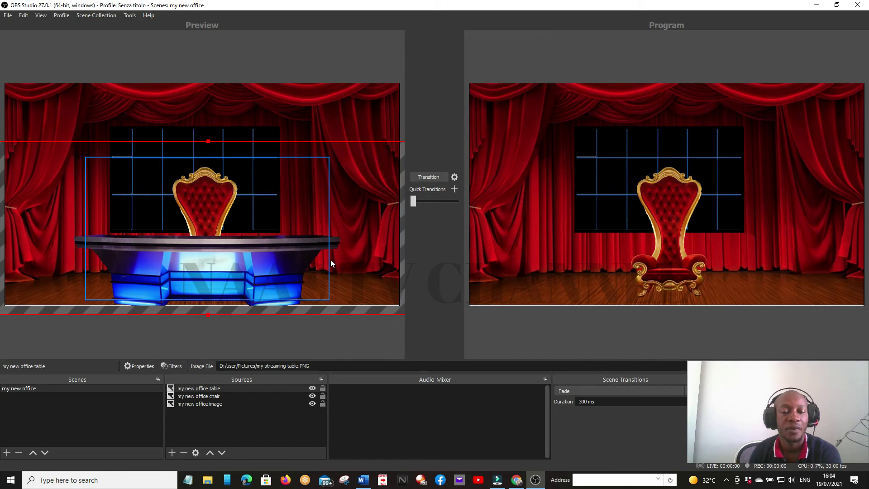
Nudge the table slightly left to centre it on the chair and transition the preview scene to program.
{"action": "left_click", "coordinate": [355, 250]}
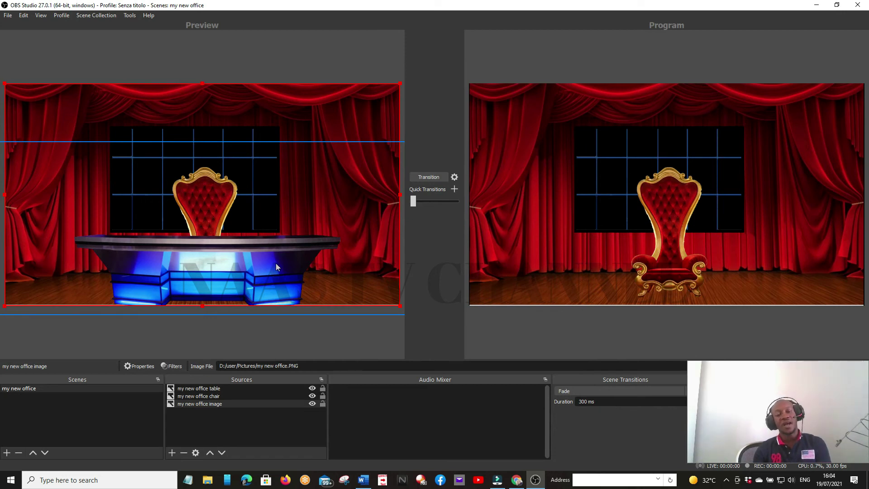
{"action": "left_click_drag", "start_coordinate": [276, 264], "coordinate": [271, 266]}
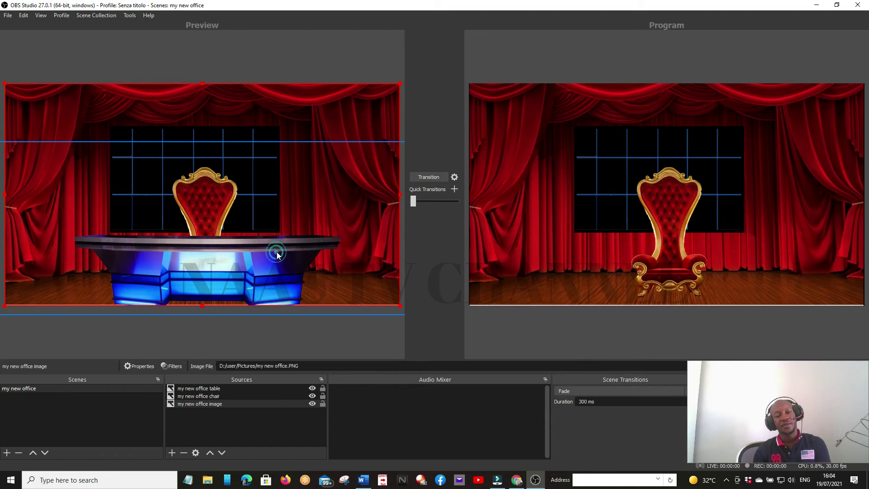
{"action": "left_click", "coordinate": [277, 252]}
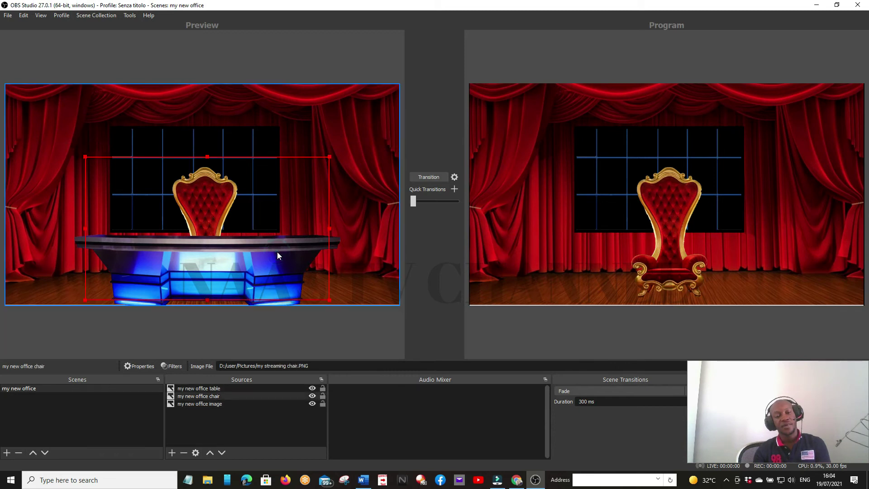
{"action": "left_click", "coordinate": [277, 252]}
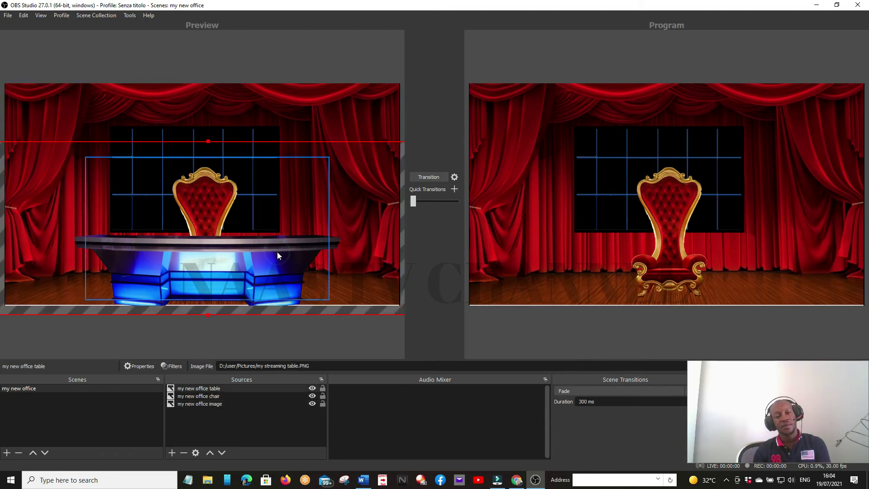
{"action": "left_click_drag", "start_coordinate": [277, 253], "coordinate": [273, 252]}
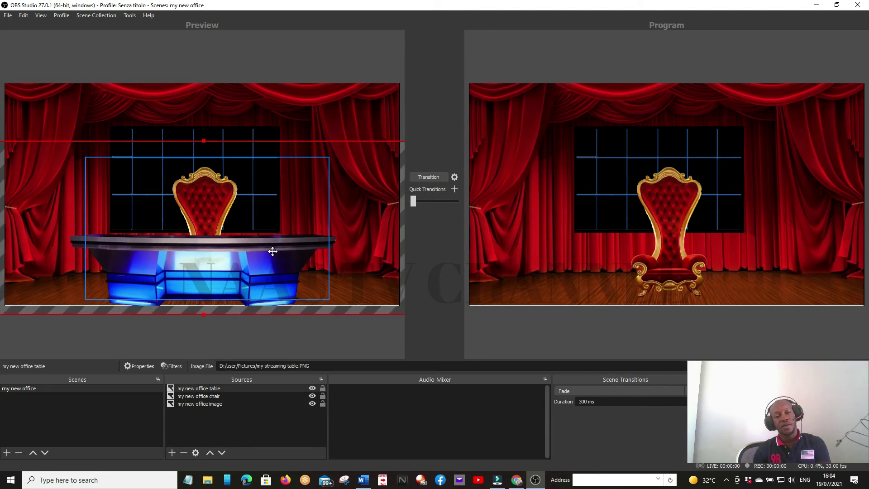
{"action": "left_click", "coordinate": [343, 259]}
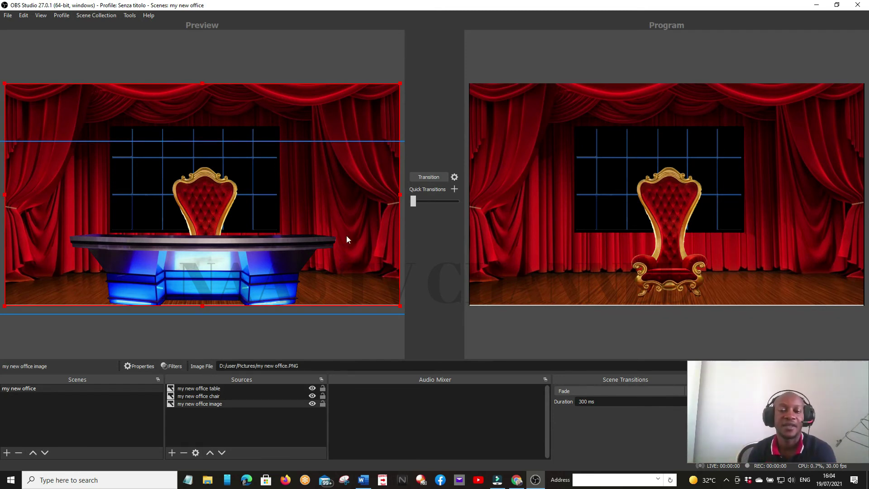
{"action": "left_click_drag", "start_coordinate": [413, 203], "coordinate": [456, 202]}
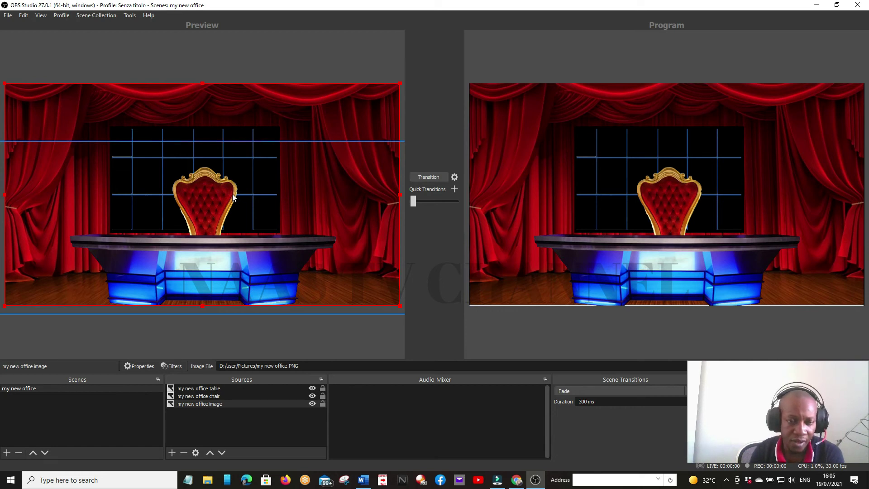
{"action": "left_click_drag", "start_coordinate": [274, 242], "coordinate": [276, 245]}
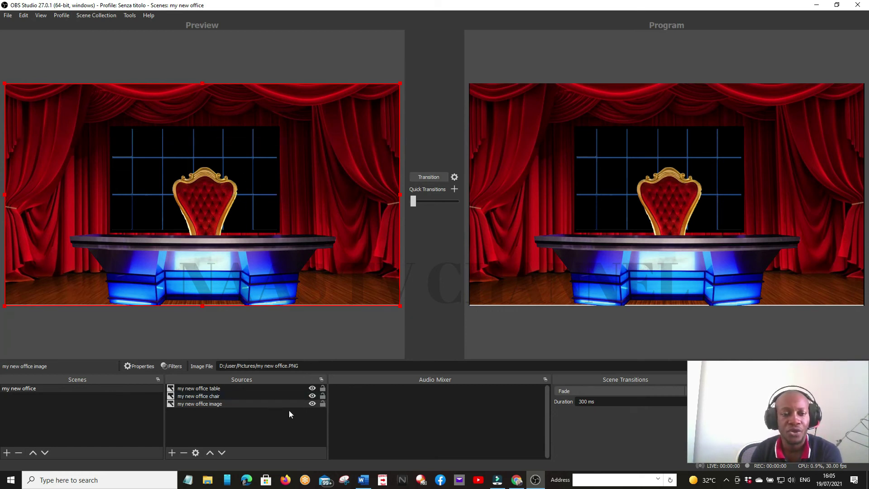
Add a new Media Source named "my new office screen video" to the scene.
{"action": "left_click", "coordinate": [173, 456]}
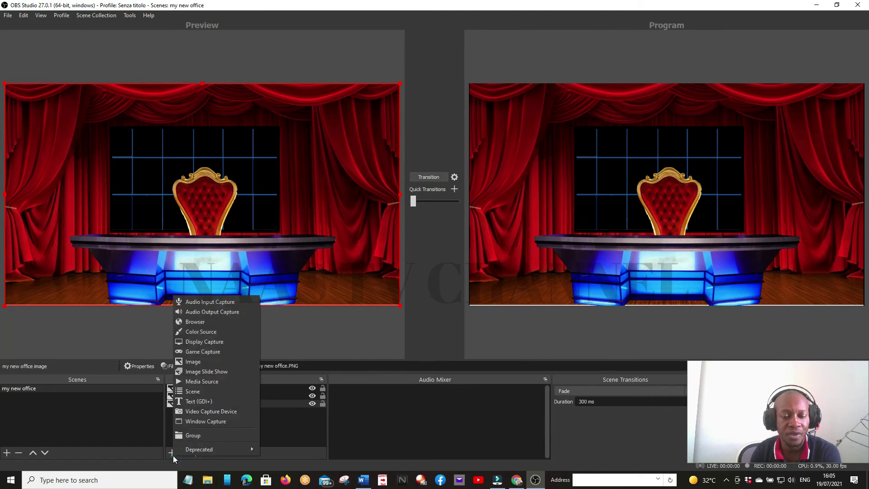
{"action": "left_click", "coordinate": [203, 381]}
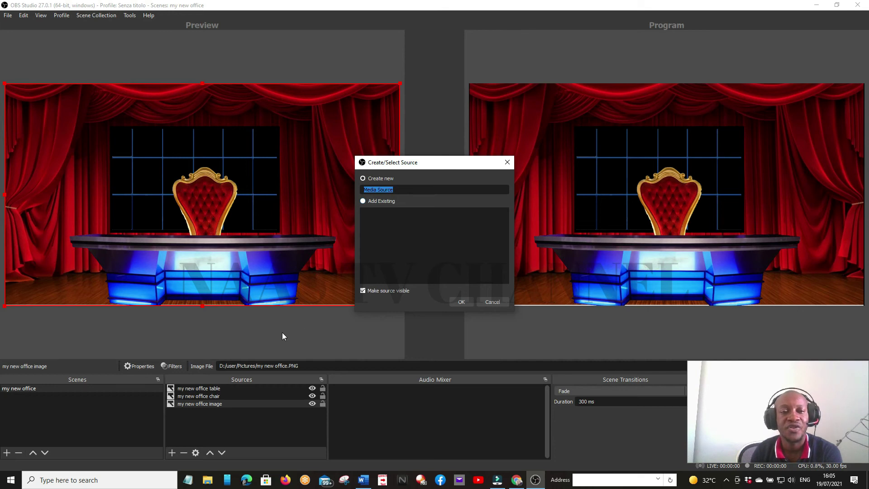
{"action": "type", "text": "my"}
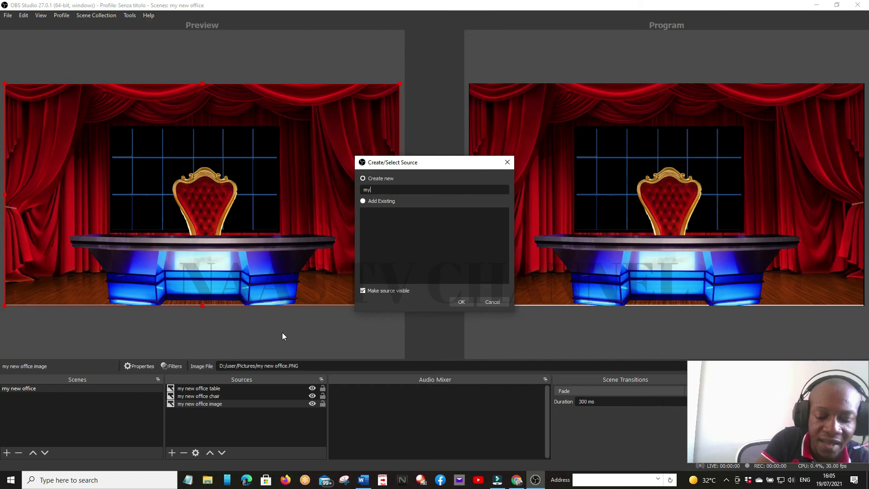
{"action": "type", "text": " new"}
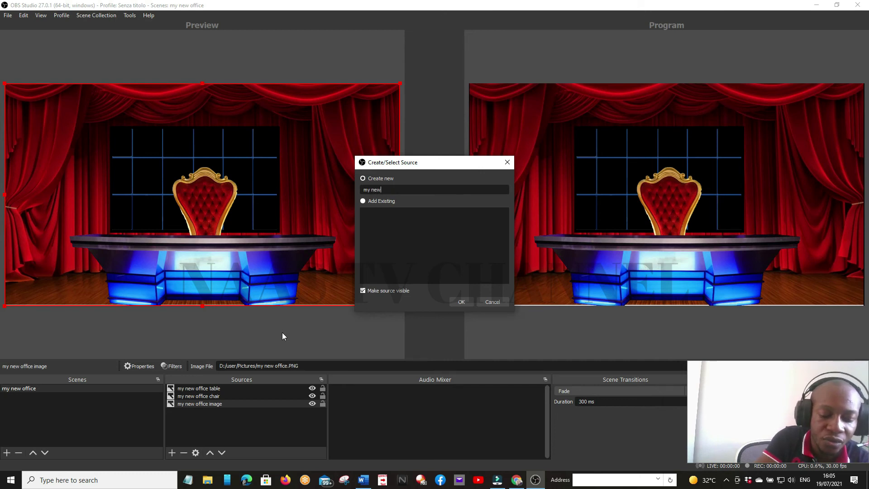
{"action": "type", "text": " off"}
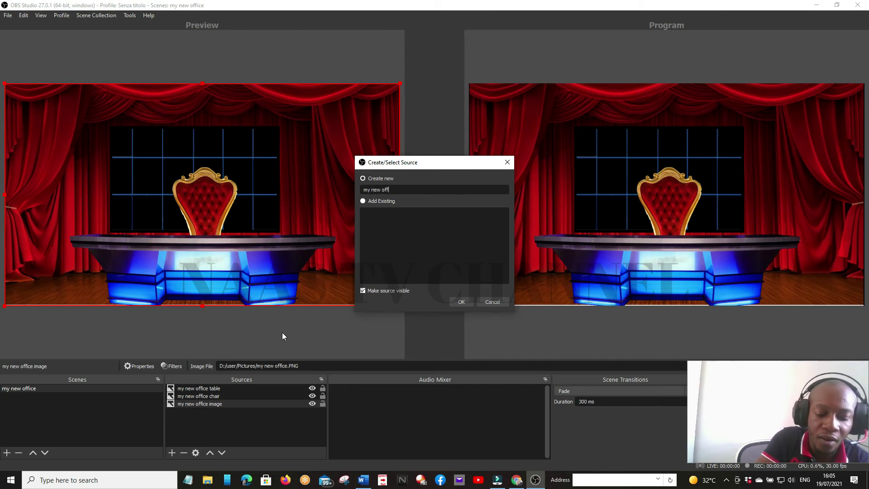
{"action": "type", "text": "ice s"}
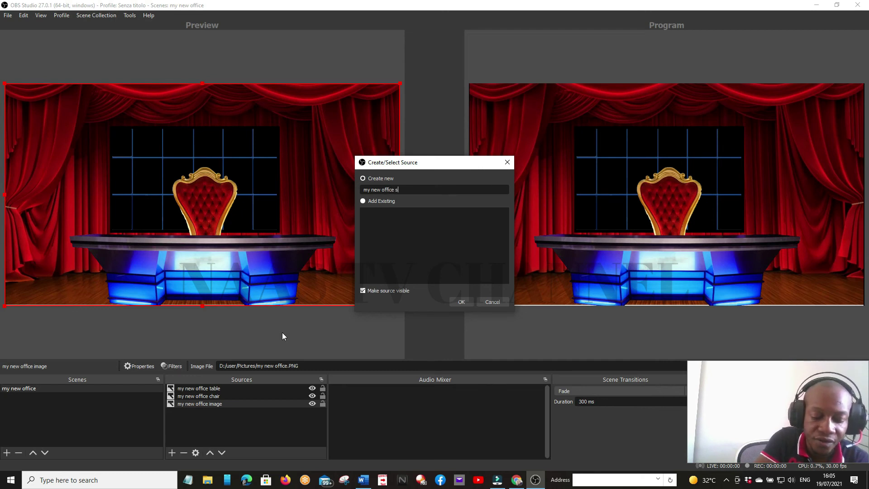
{"action": "type", "text": "creen video"}
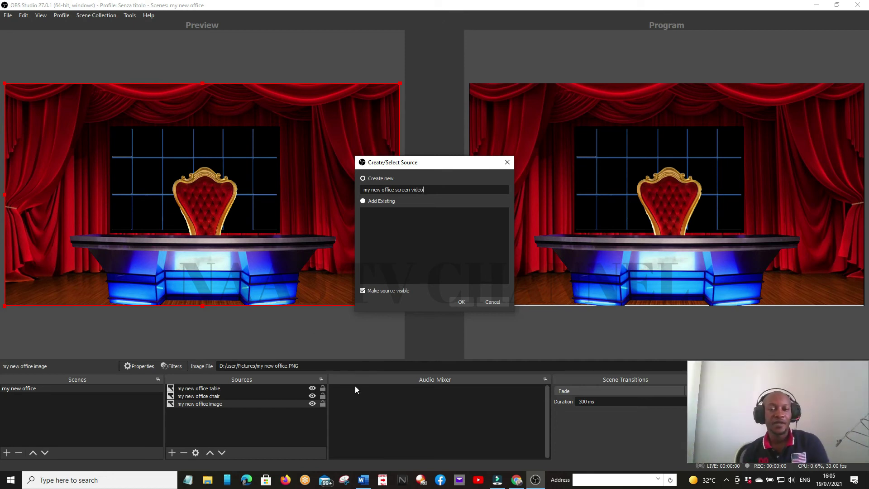
{"action": "left_click", "coordinate": [461, 302]}
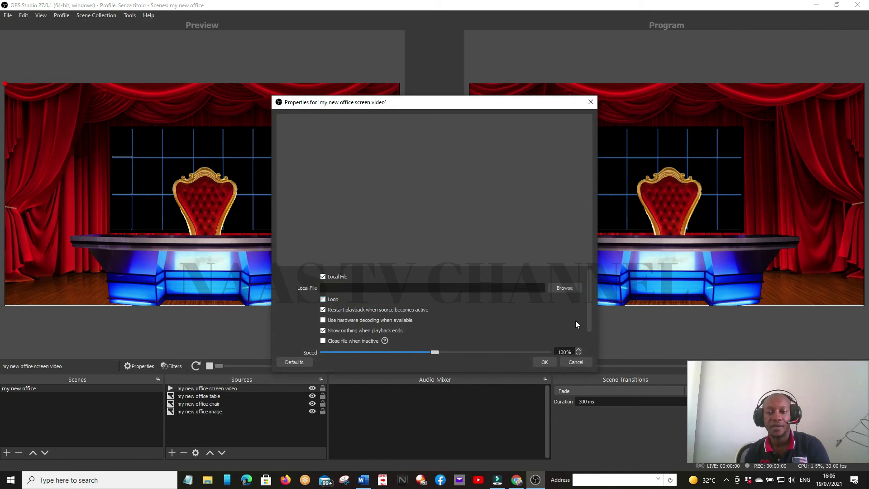
Load the recent "Beautiful AMAZING Short Natural video" file into the media source with Loop enabled, and transition the scene to program.
{"action": "left_click", "coordinate": [565, 288]}
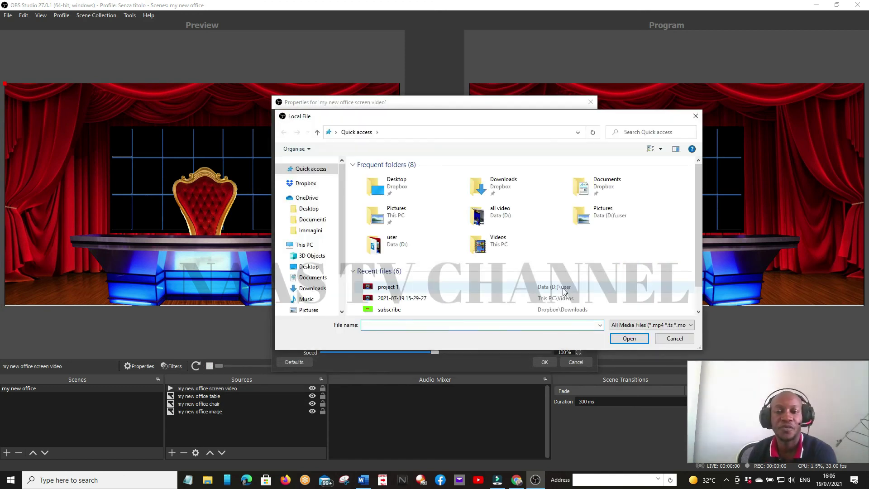
{"action": "scroll", "coordinate": [498, 299], "scroll_direction": "down", "scroll_amount": 2}
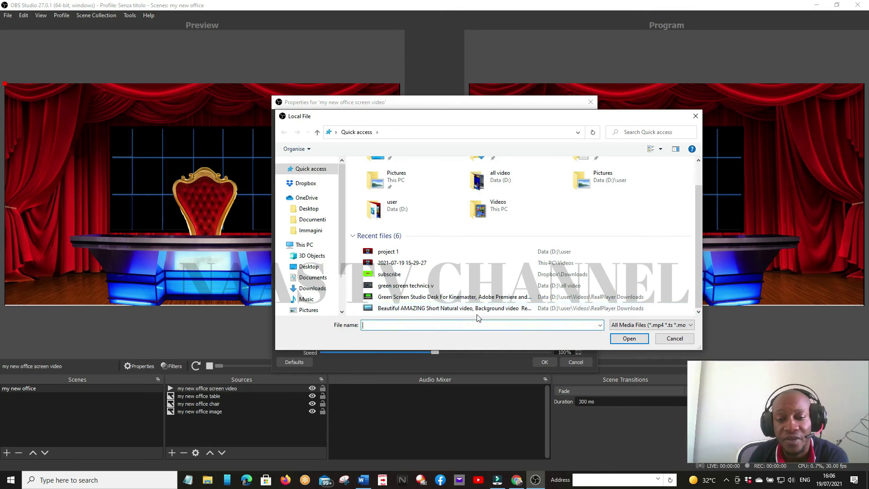
{"action": "left_click", "coordinate": [427, 310]}
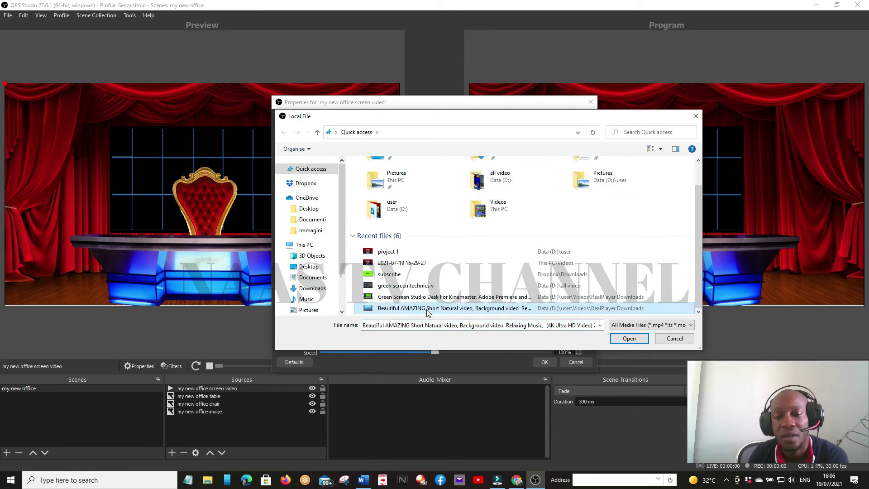
{"action": "left_click", "coordinate": [630, 339]}
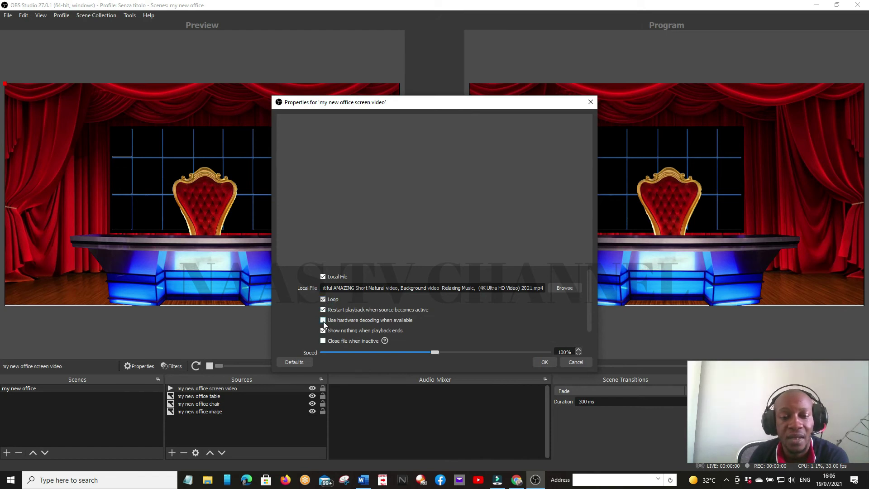
{"action": "left_click", "coordinate": [543, 362]}
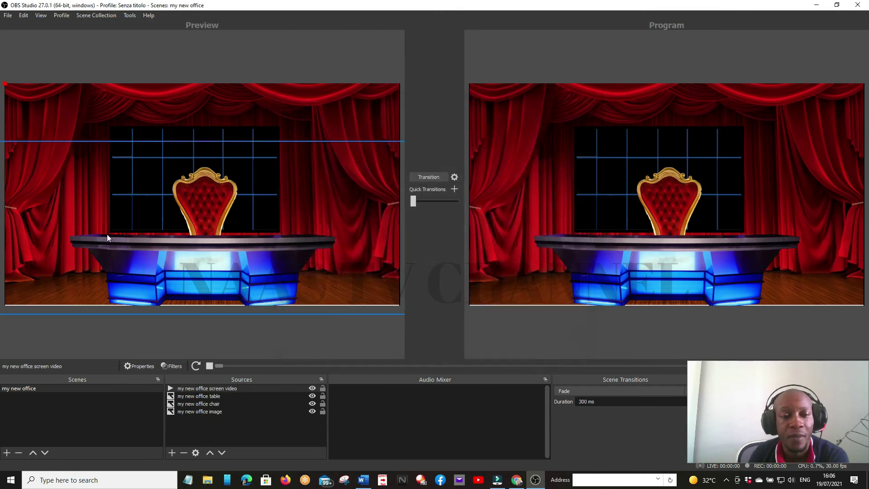
{"action": "left_click_drag", "start_coordinate": [413, 202], "coordinate": [463, 207]}
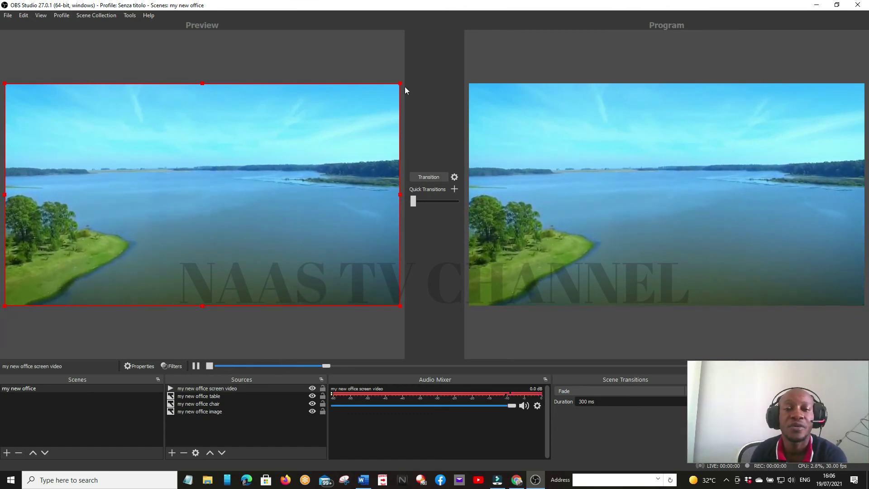
Shrink and position the video to cover the black wall screen behind the table, and transition the scene to program.
{"action": "left_click_drag", "start_coordinate": [401, 84], "coordinate": [269, 164]}
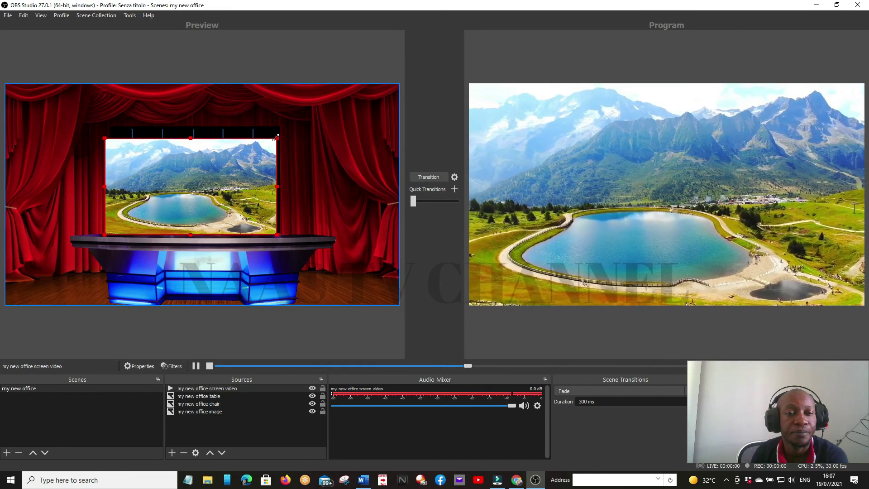
{"action": "left_click_drag", "start_coordinate": [277, 135], "coordinate": [282, 135]}
{"action": "left_click_drag", "start_coordinate": [246, 160], "coordinate": [246, 152]}
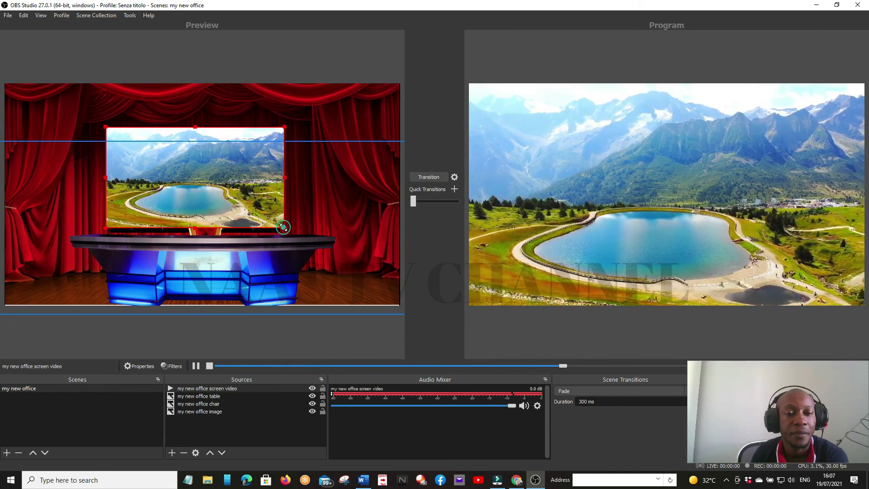
{"action": "left_click_drag", "start_coordinate": [283, 228], "coordinate": [256, 196]}
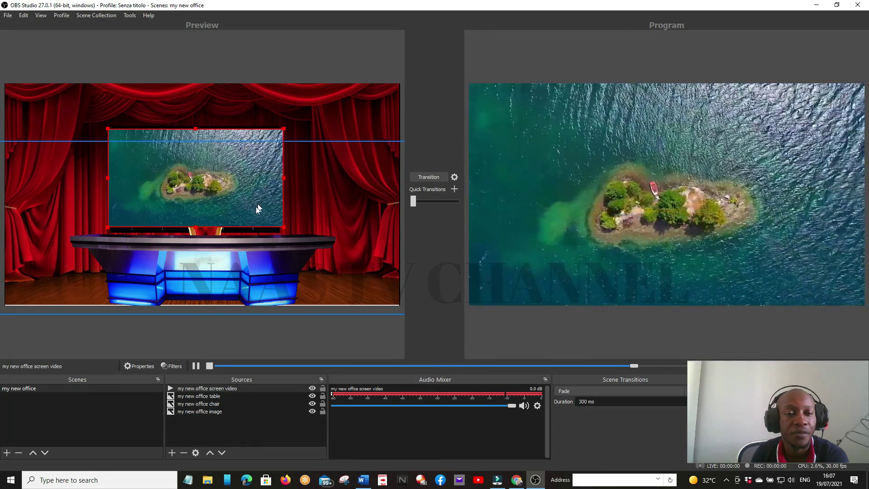
{"action": "mouse_move", "coordinate": [197, 226]}
{"action": "left_mouse_down"}
{"action": "mouse_move", "coordinate": [194, 233]}
{"action": "mouse_move", "coordinate": [209, 218]}
{"action": "left_mouse_up"}
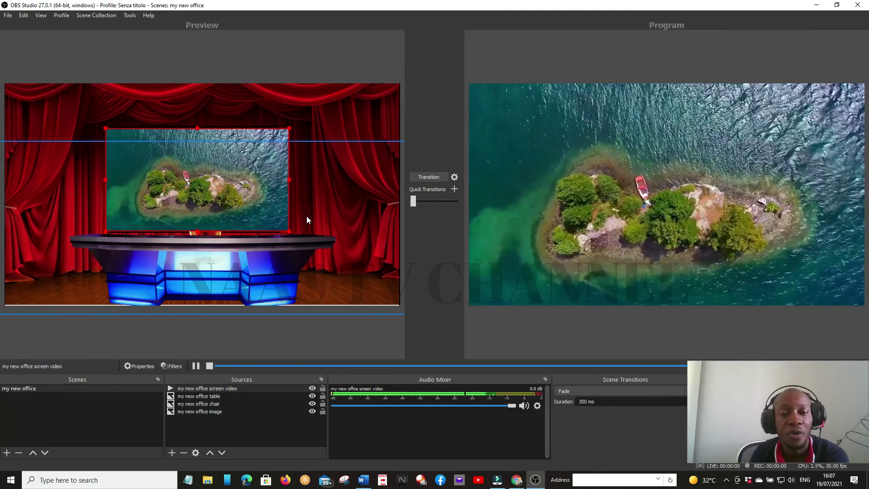
{"action": "left_click_drag", "start_coordinate": [414, 202], "coordinate": [467, 211]}
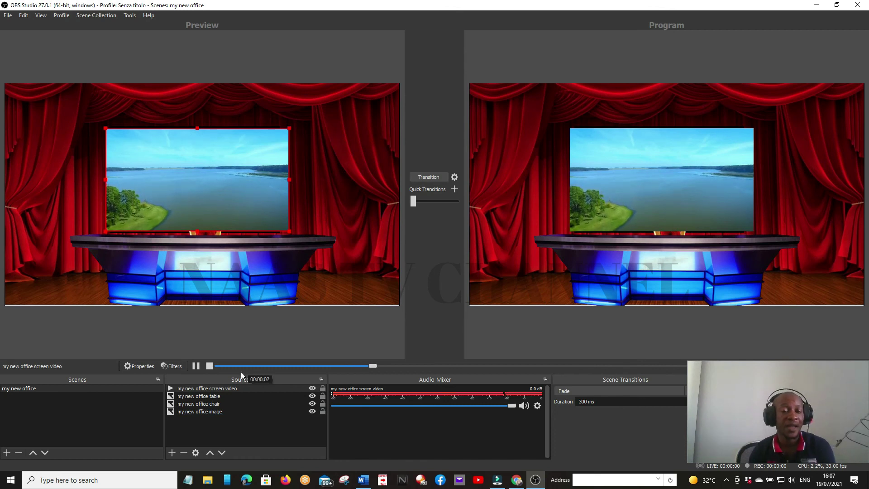
Move "my new office screen video" below "my new office image" in the source order and transition the scene to program.
{"action": "left_click", "coordinate": [221, 454]}
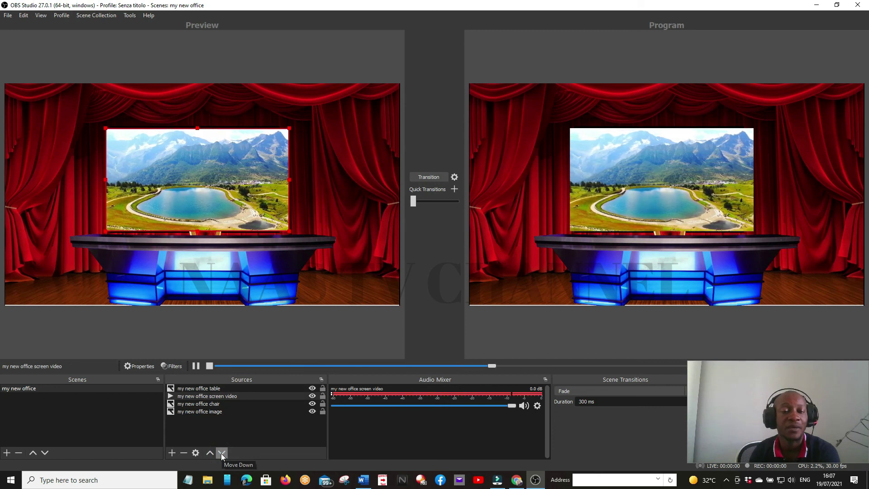
{"action": "left_click", "coordinate": [221, 453]}
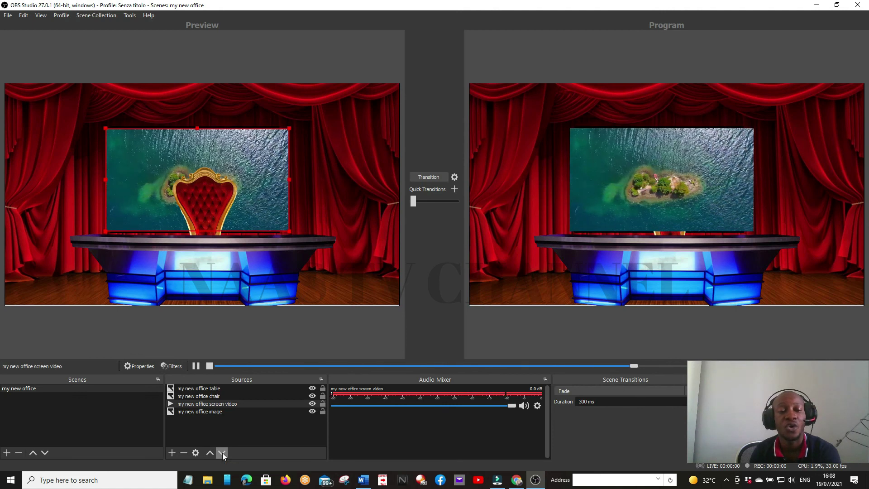
{"action": "left_click", "coordinate": [222, 452]}
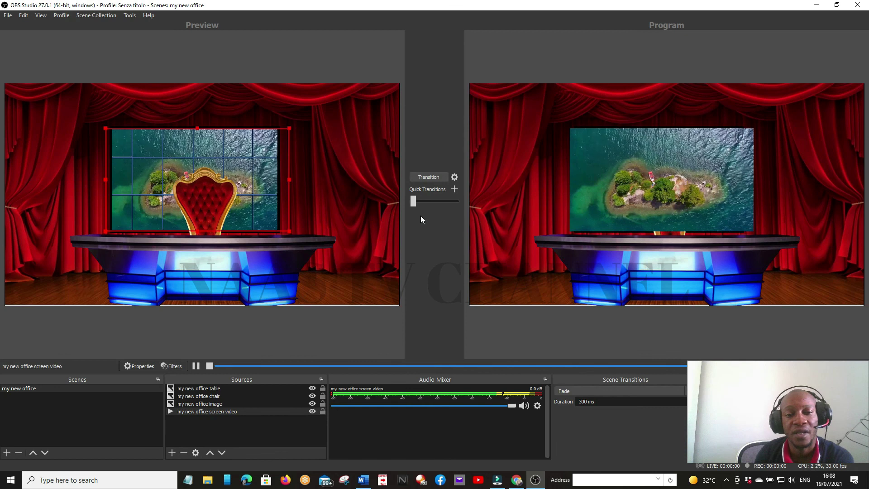
{"action": "left_click_drag", "start_coordinate": [412, 202], "coordinate": [464, 206]}
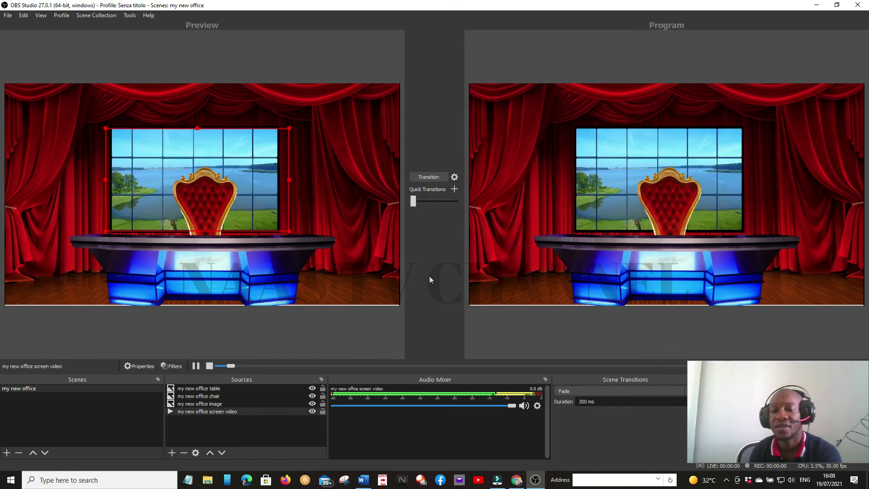